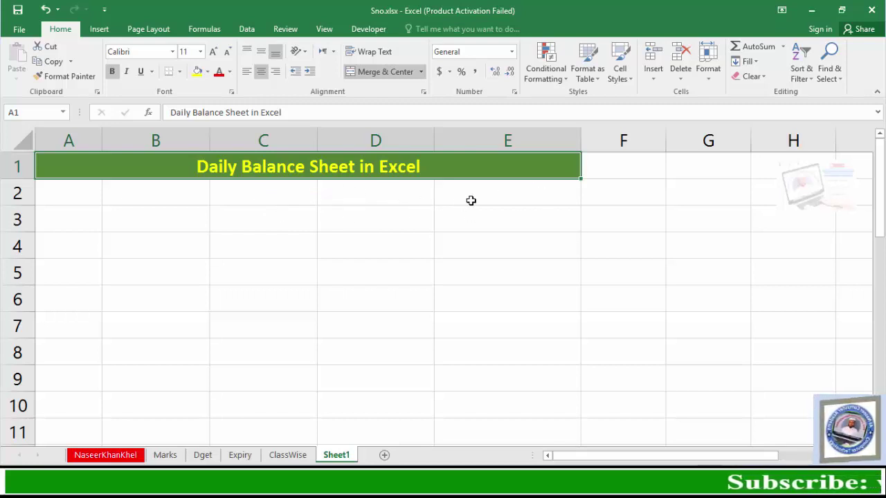
Step: Enter the headings S.No, Date, Sale, Expense and Balance across cells A2 to E2
left_click(80, 199)
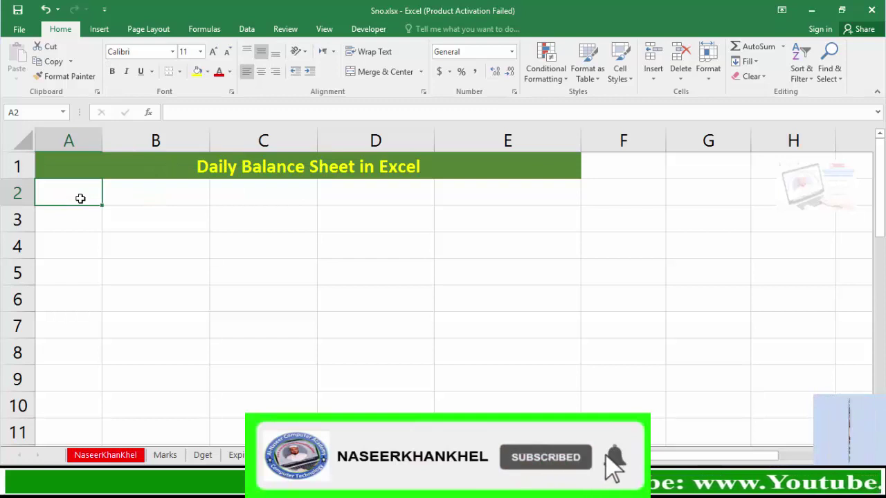
type("S.No")
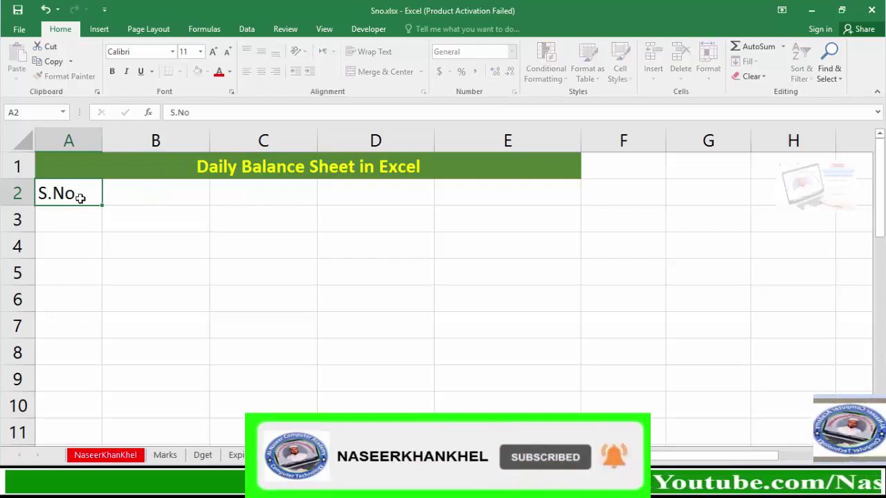
key("Tab")
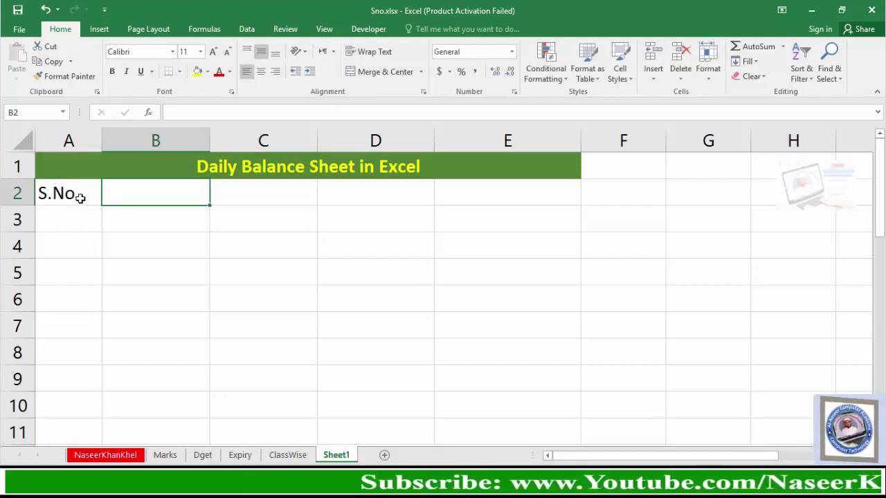
type("Date")
key("Tab")
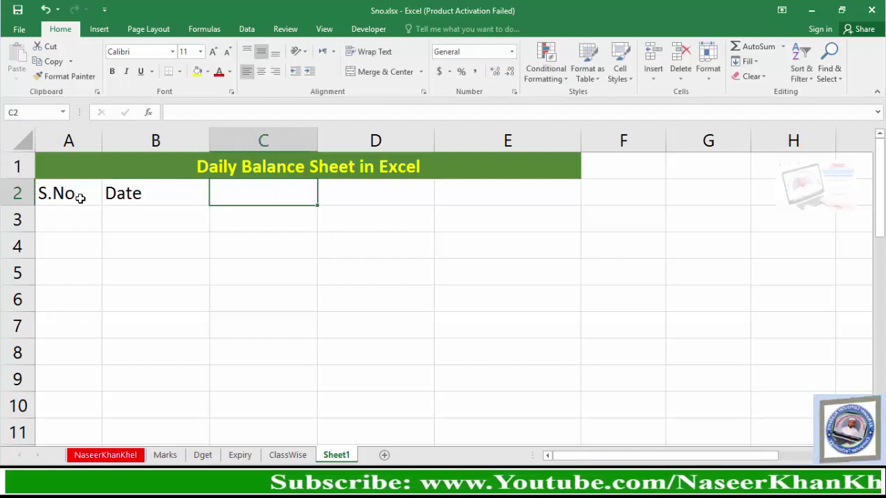
type("Sale")
key("Tab")
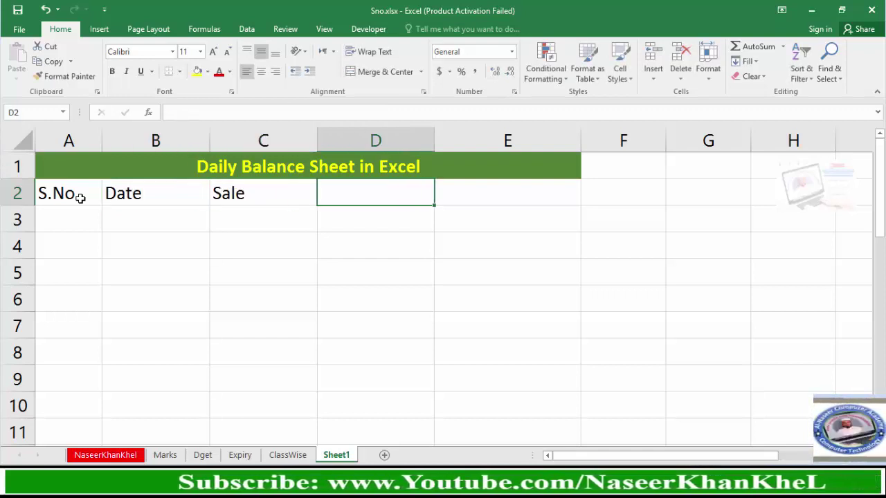
type("Expense")
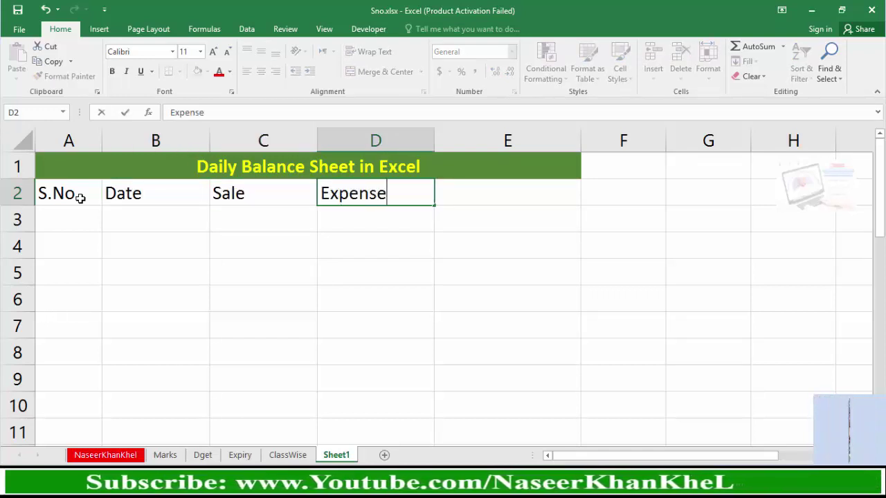
key("Tab")
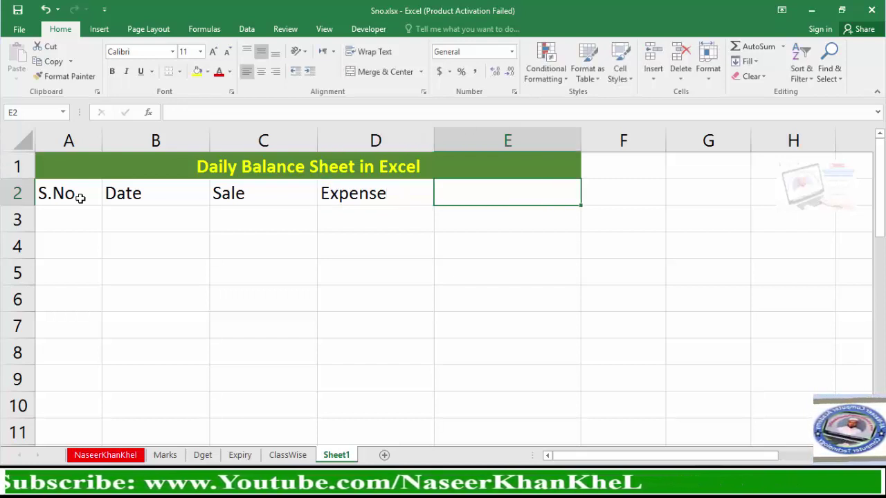
type("Balance")
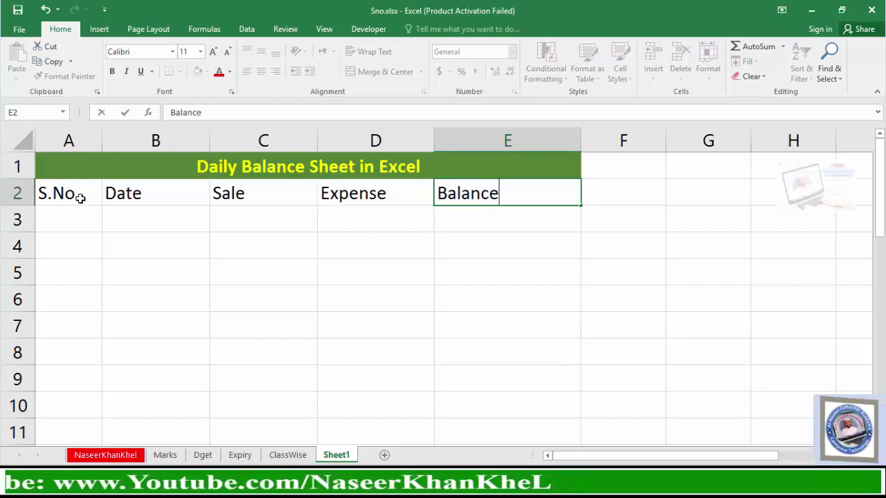
key("Return")
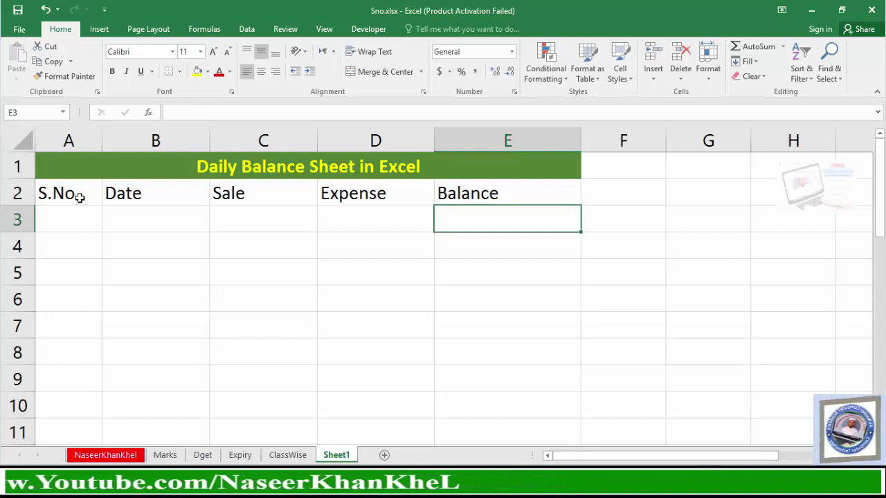
left_click(80, 199)
Step: Give the header cells A2:E2 a light blue fill and All Borders
left_click_drag(109, 195, 484, 197)
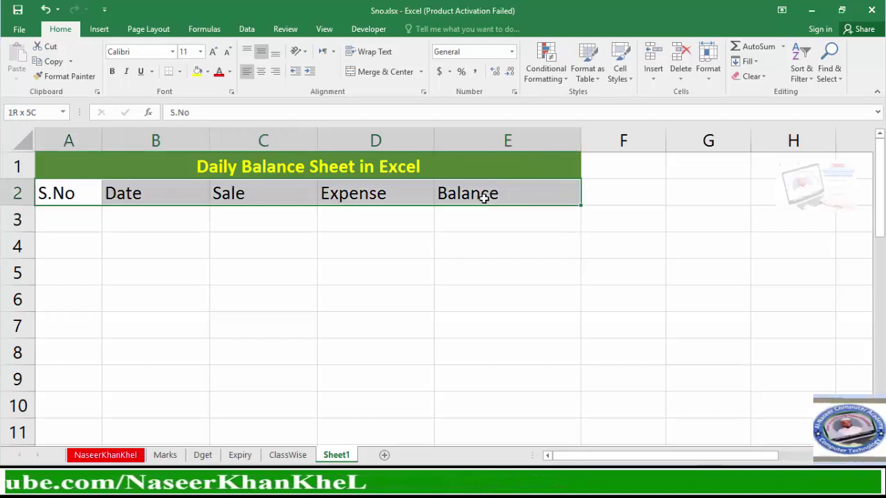
left_click(208, 74)
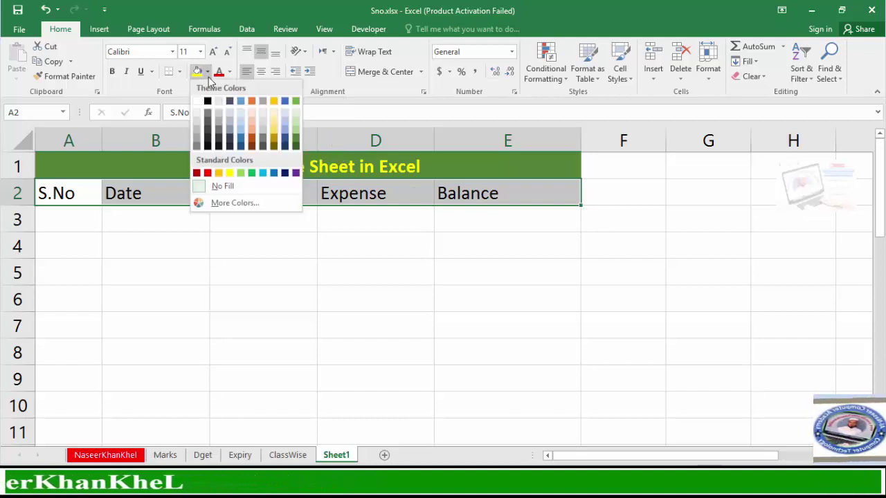
left_click(242, 133)
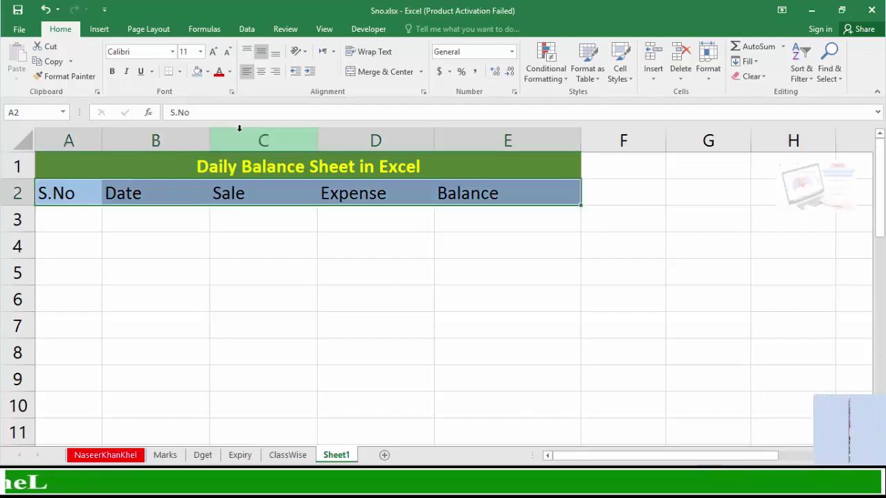
left_click(179, 72)
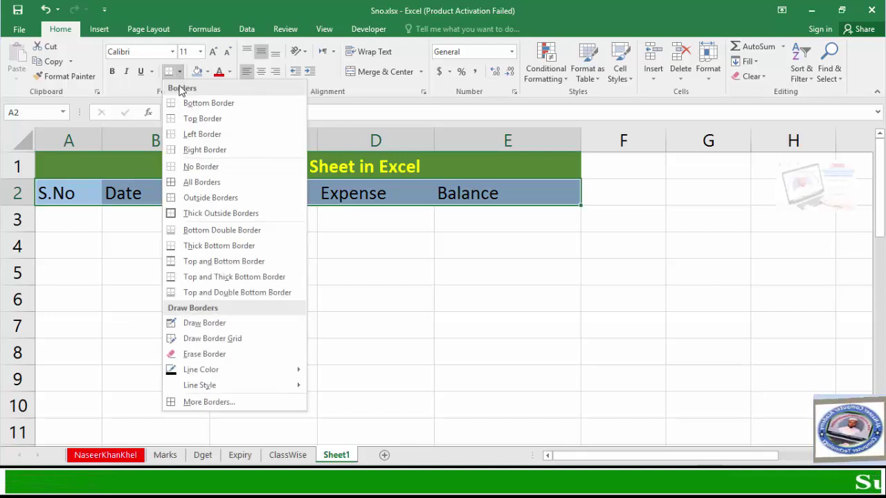
left_click(202, 180)
left_click(223, 241)
key("Left")
key("Left")
key("Up")
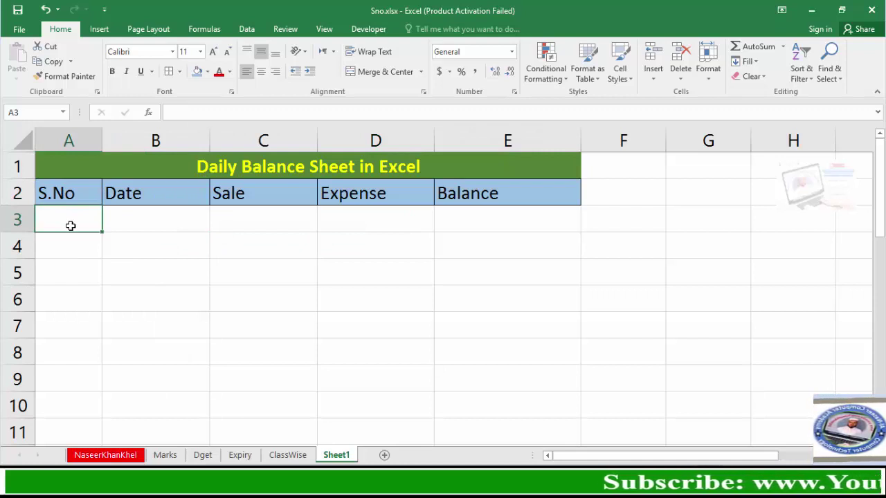
Step: Enter 1 in A3 and fill a linear series with step 1 down to 30
type("1")
key("Return")
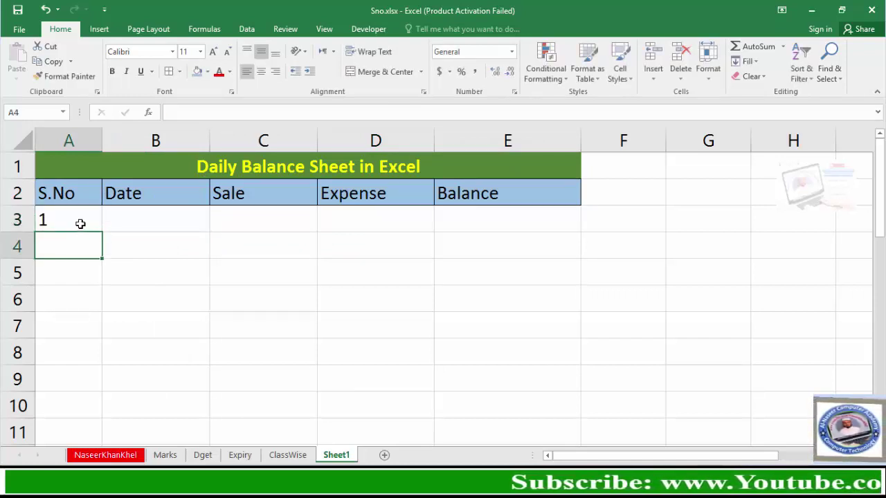
left_click(73, 214)
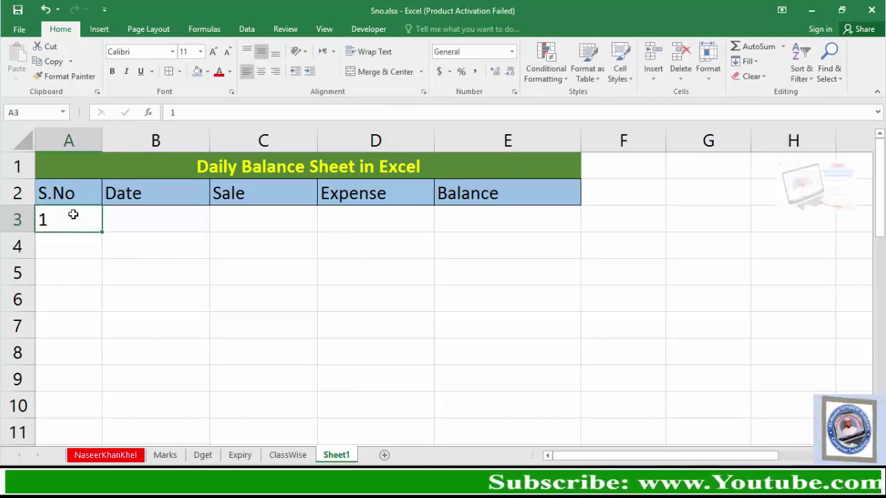
left_click(746, 61)
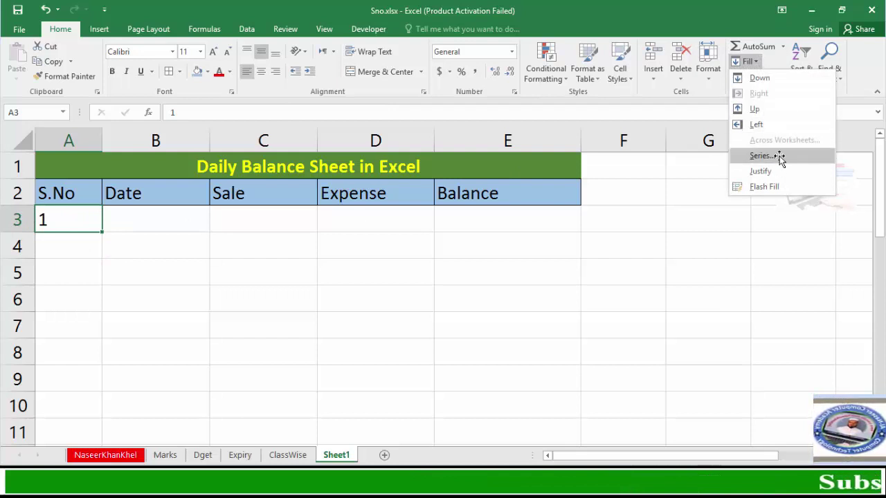
left_click(761, 156)
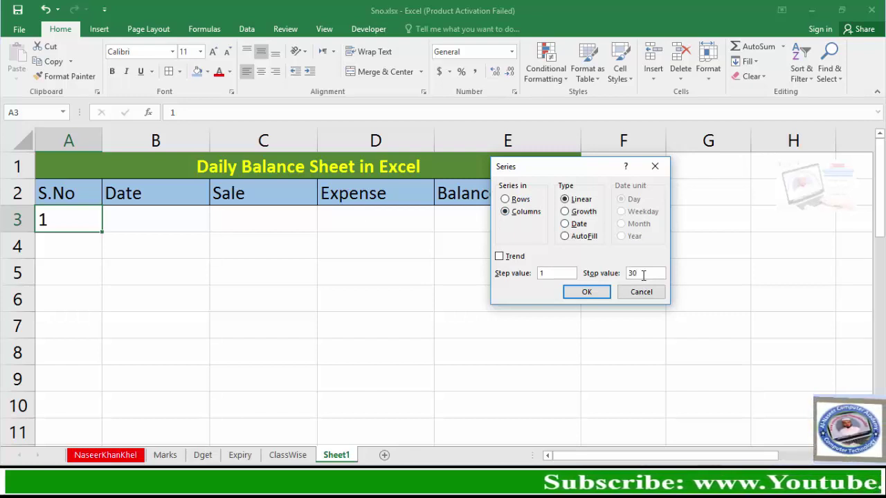
left_click(586, 293)
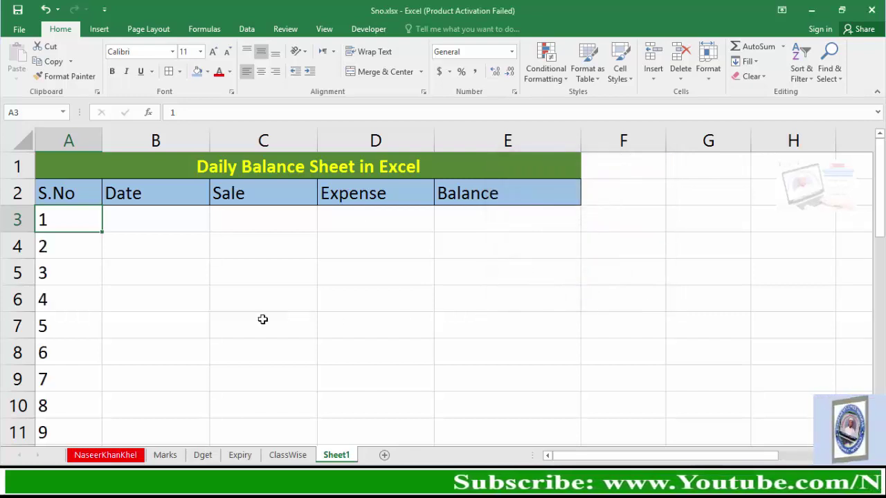
scroll(84, 313, "down", 4)
scroll(85, 314, "down", 4)
scroll(85, 314, "down", 1)
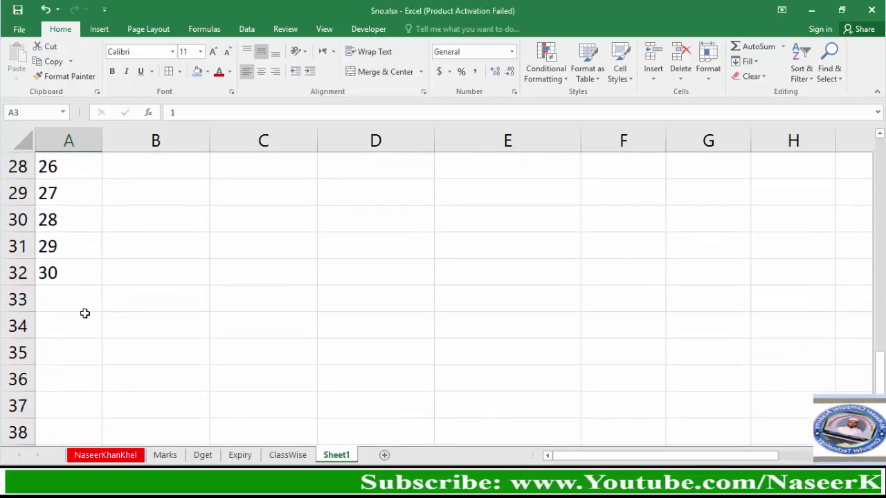
scroll(84, 314, "up", 2)
scroll(84, 313, "up", 3)
scroll(85, 312, "up", 4)
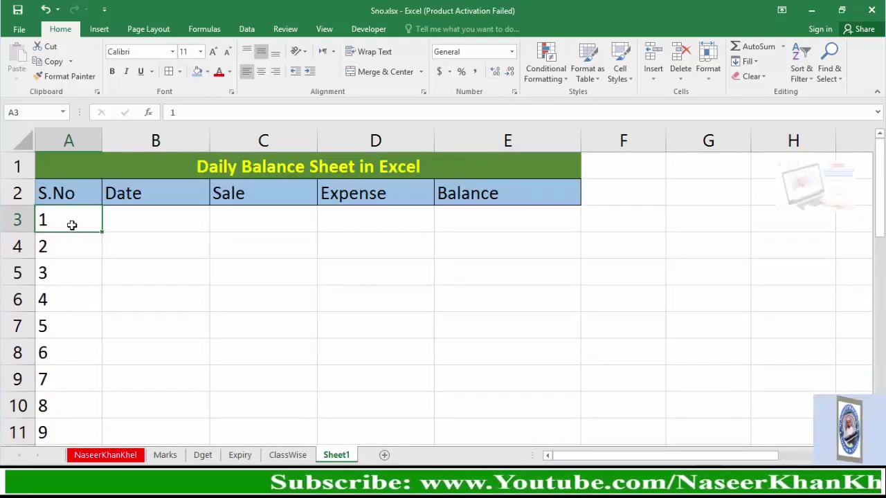
Step: Select the range A3:E32 and apply All Borders to it
mouse_move(71, 225)
left_mouse_down()
mouse_move(425, 429)
mouse_move(510, 415)
mouse_move(482, 449)
left_mouse_up()
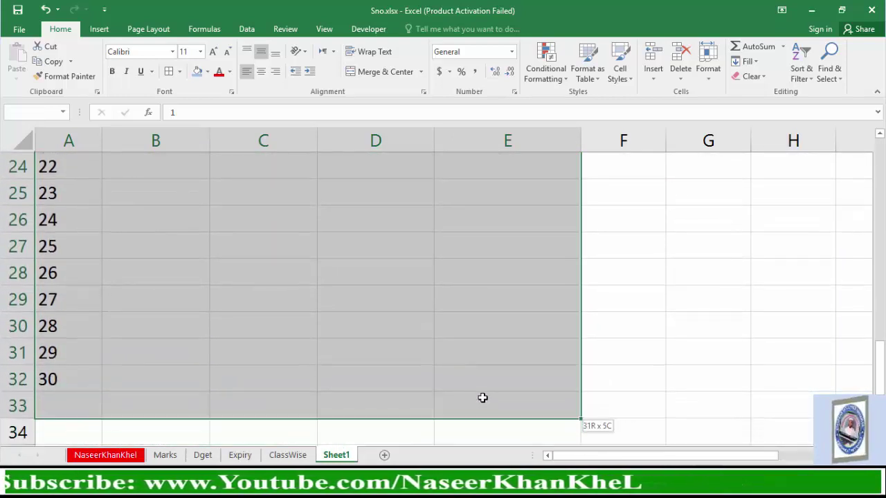
left_click_drag(482, 450, 488, 377)
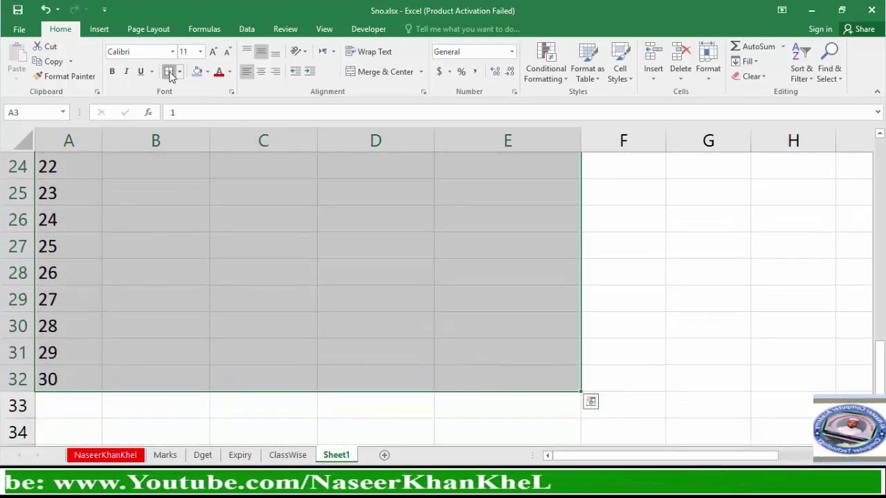
scroll(214, 156, "up", 8)
left_click(269, 225)
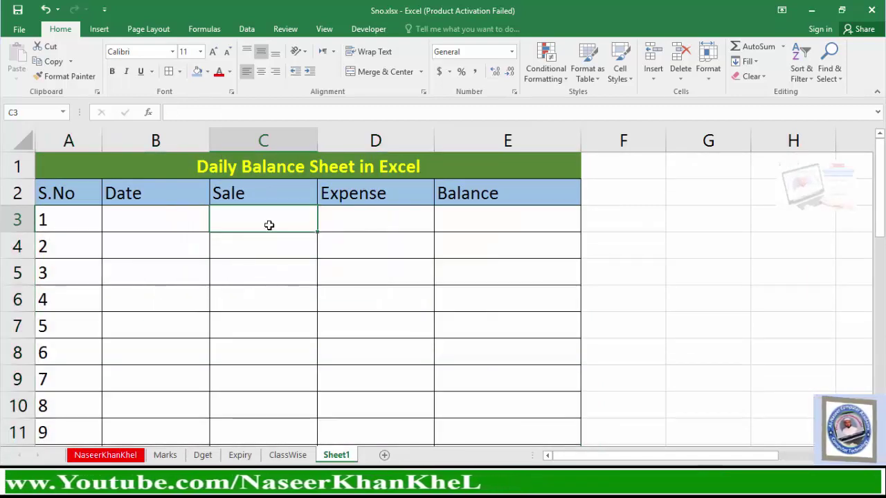
left_click(171, 226)
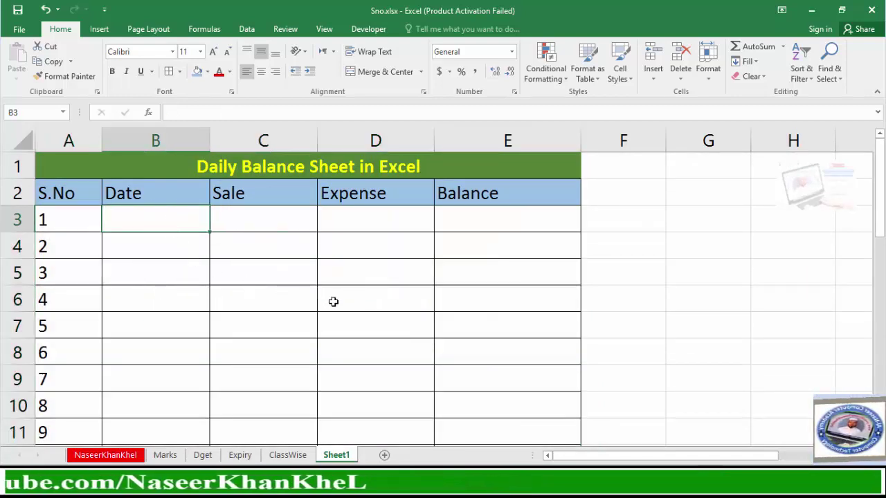
Step: Enter date 1-1-2023, sale 20000 and expense 2000 in cells B3 to D3
type("1-1-")
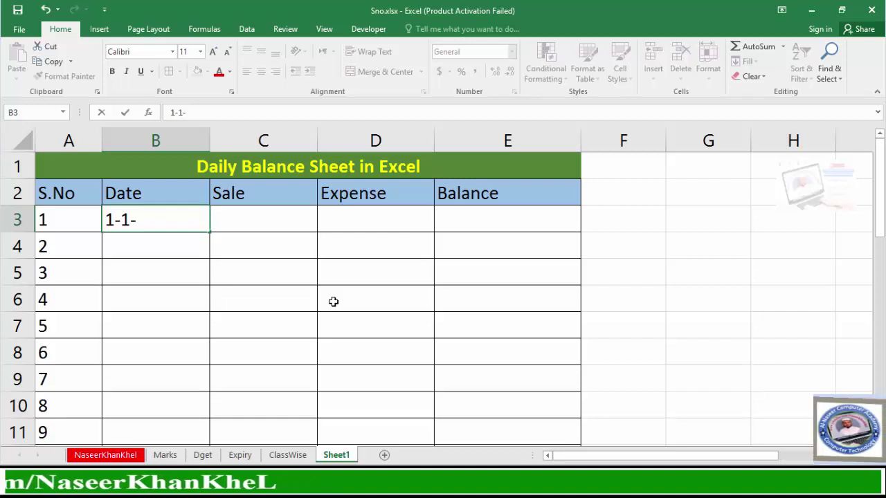
type("2023")
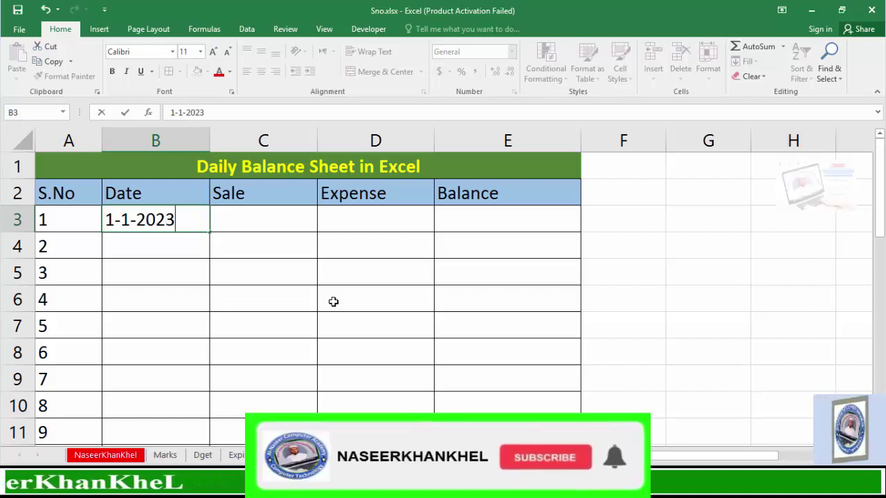
key("Return")
key("Up")
key("Right")
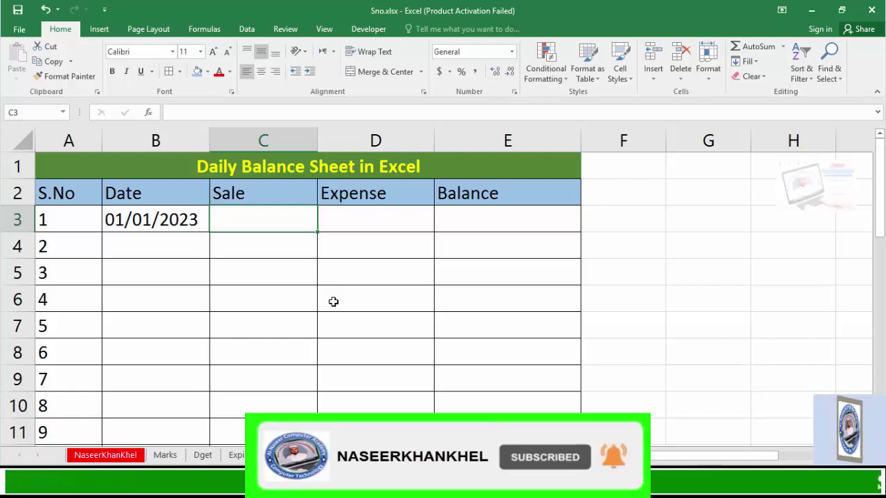
type("20000")
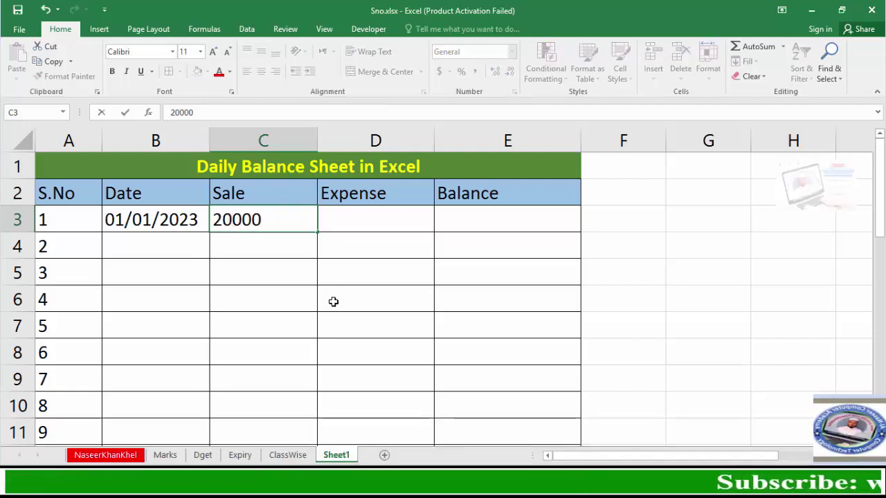
key("Tab")
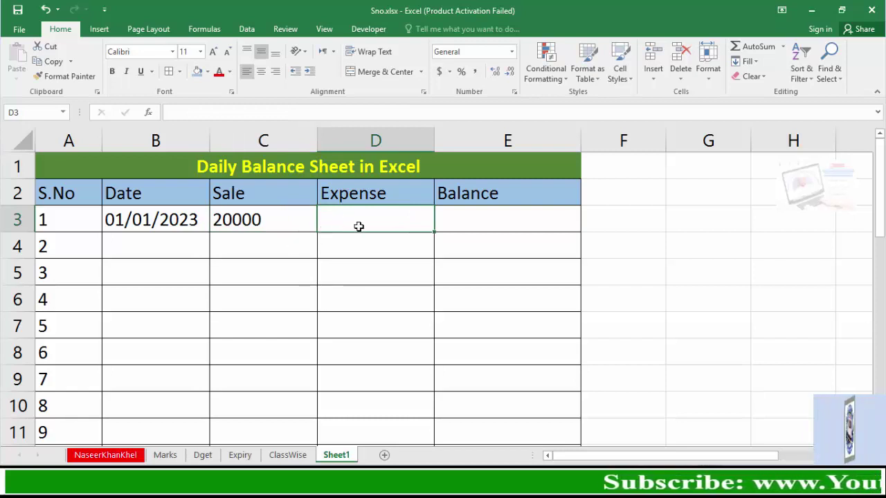
type("20")
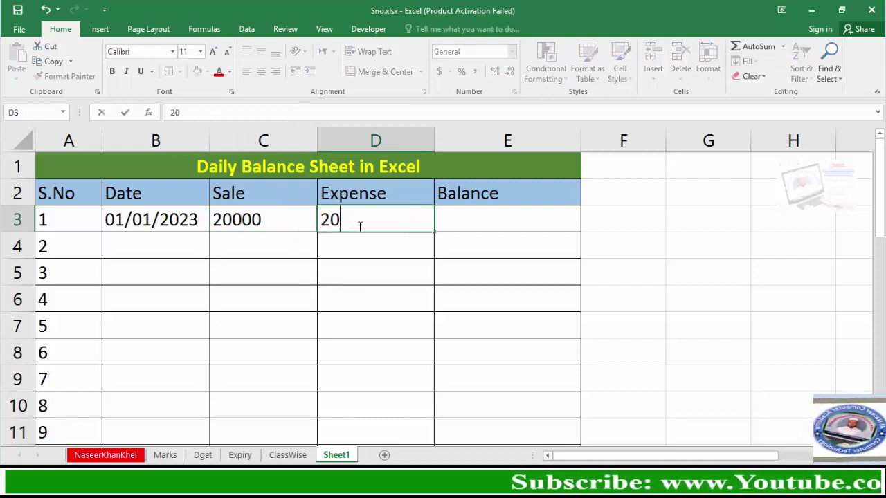
type("00")
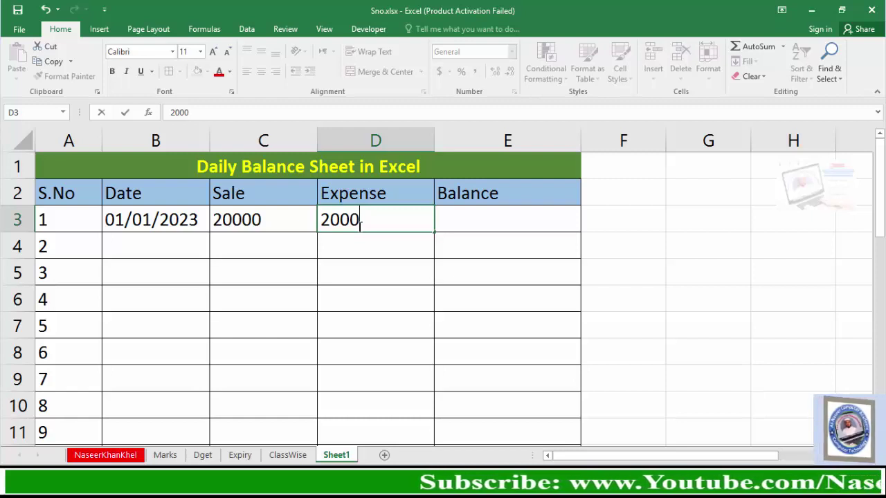
key("Tab")
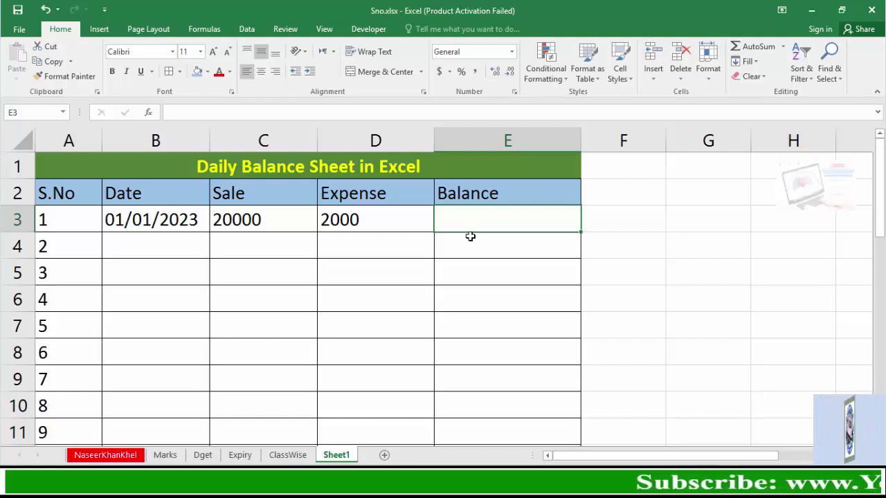
Step: Enter the formula =C3-D3 in E3, giving a balance of 18000
type("=")
left_click(258, 220)
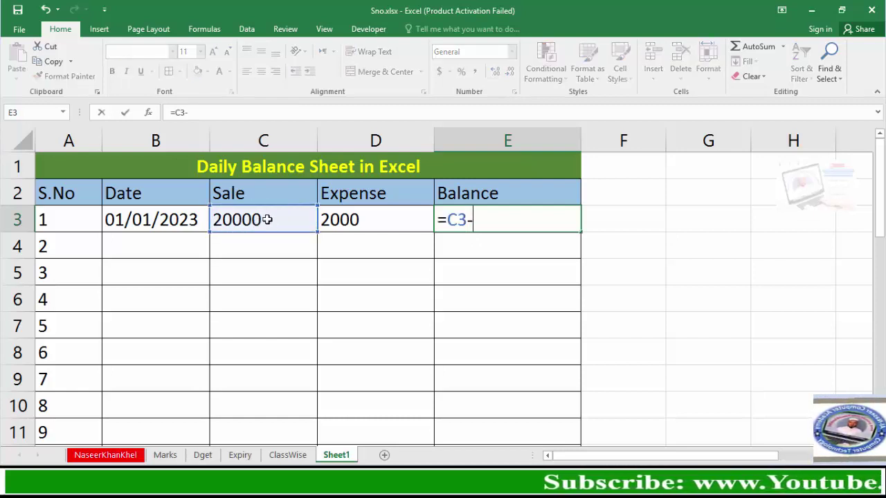
left_click(392, 229)
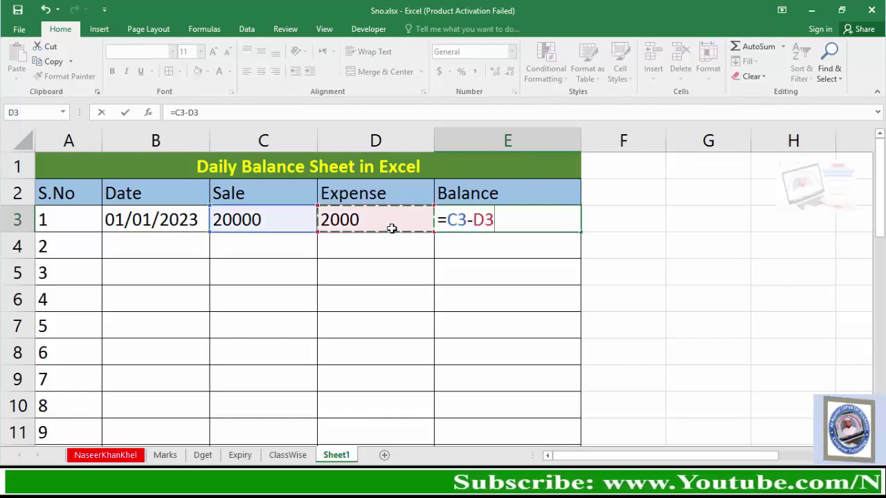
key("Return")
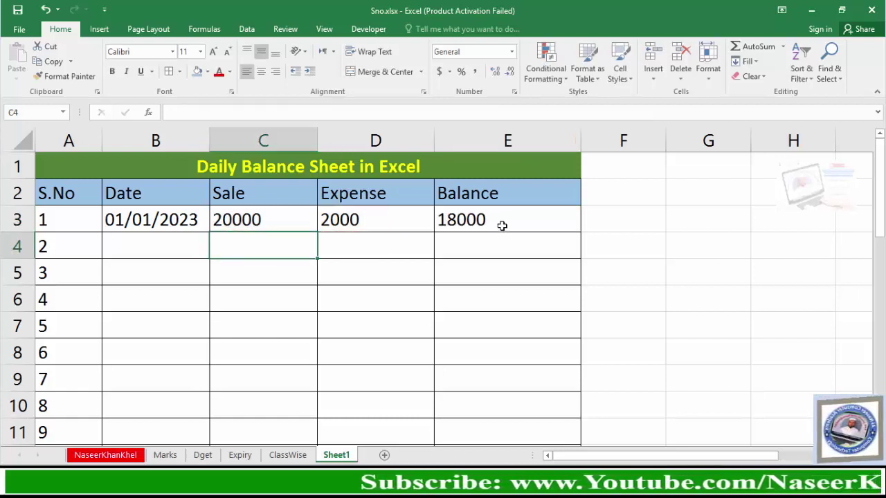
left_click(502, 226)
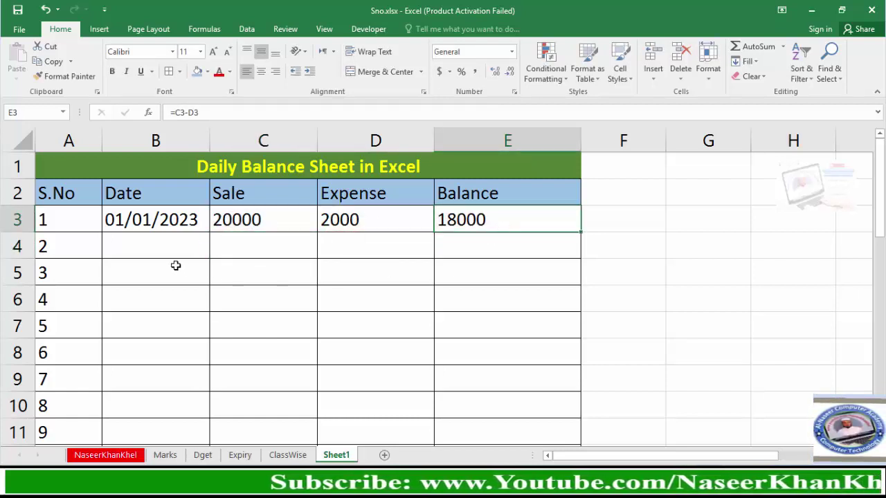
Step: Enter date 2-1-2023, sale 30000 and expense 3000 in cells B4 to D4
left_click(155, 247)
type("2")
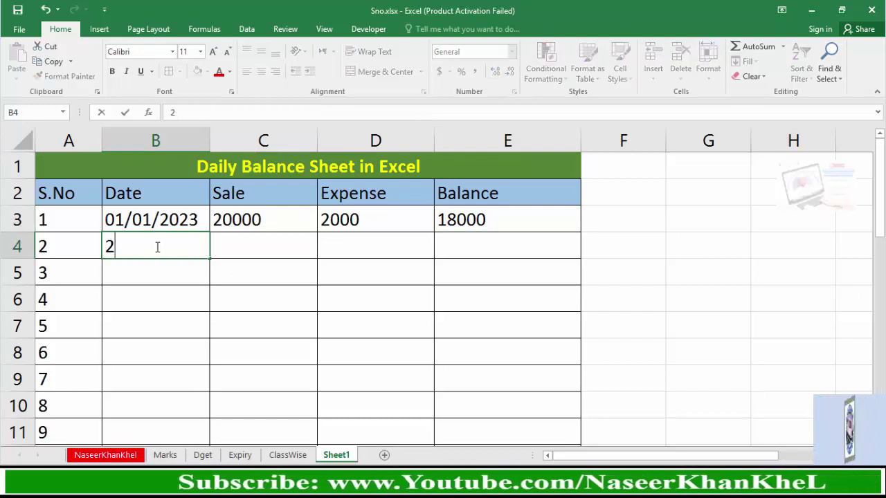
type("-1-2")
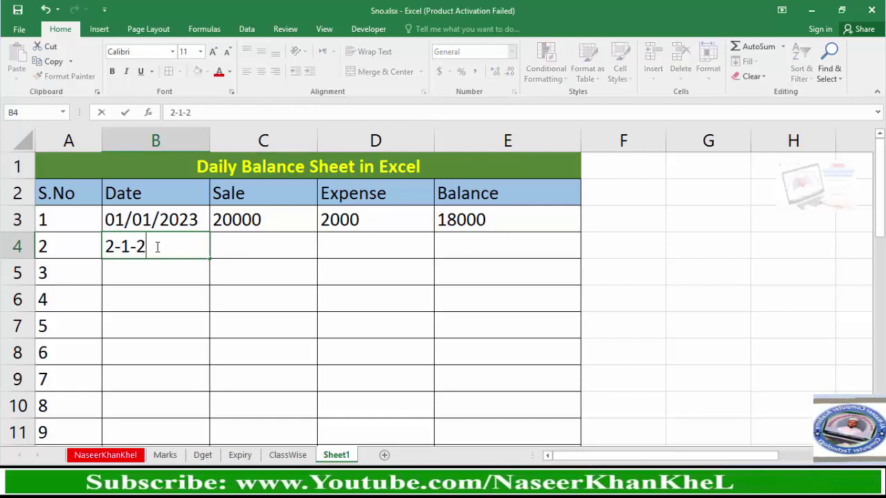
type("023")
key("Return")
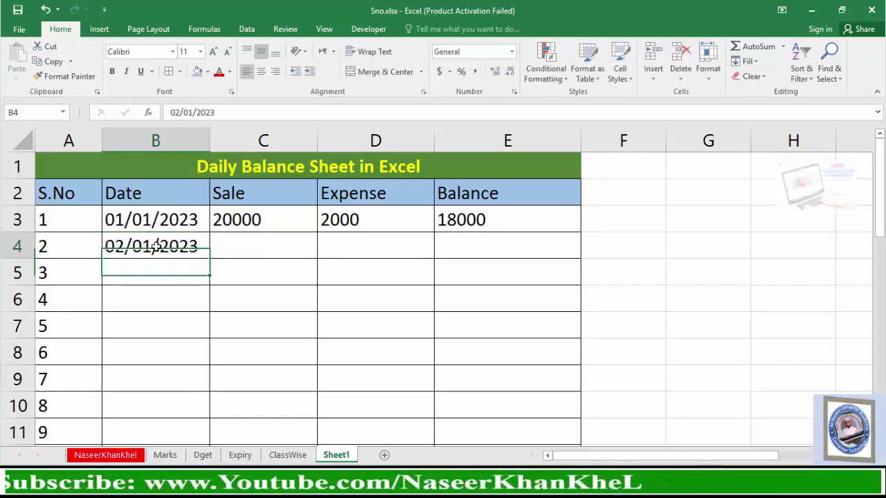
key("Up")
key("Right")
type("3")
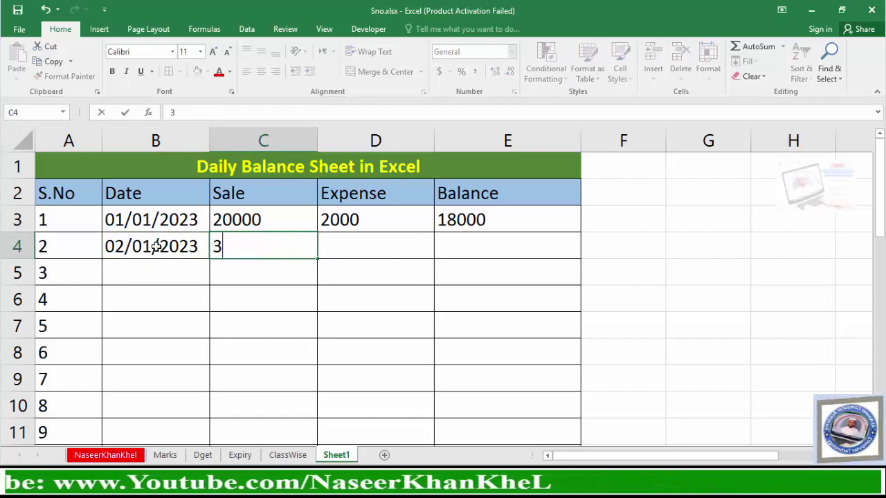
type("0000")
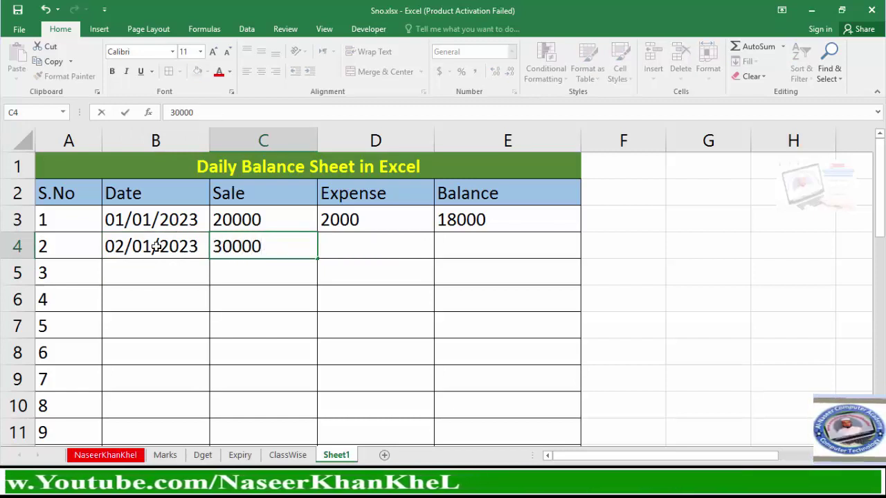
key("Tab")
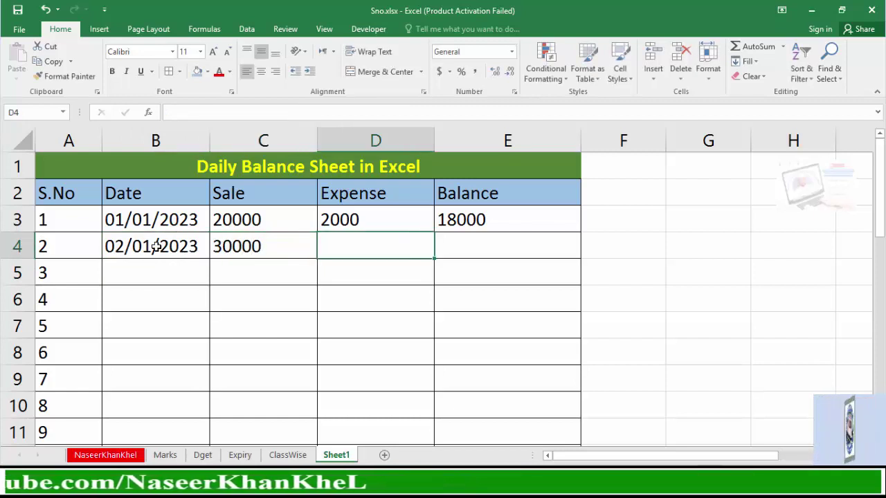
type("3000")
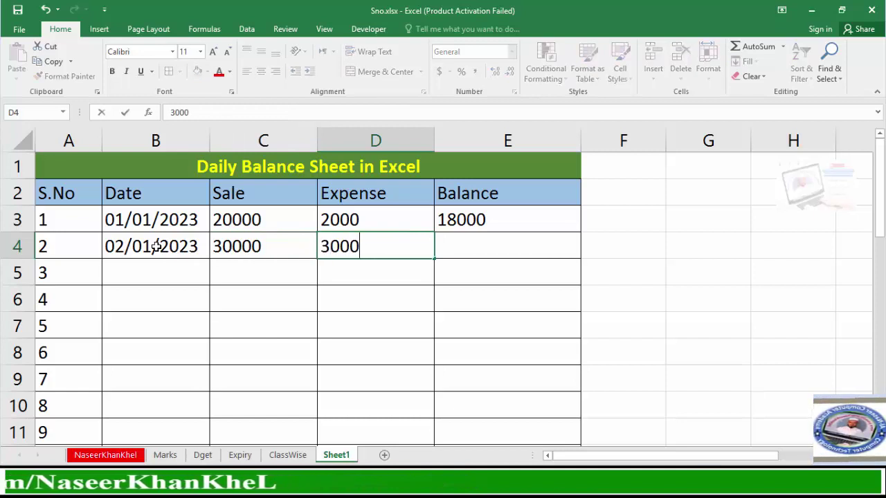
type("0")
key("BackSpace")
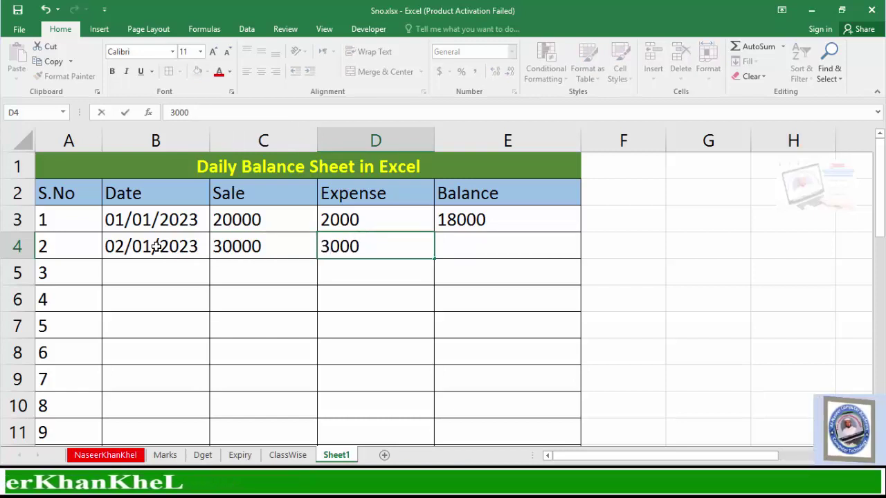
key("Tab")
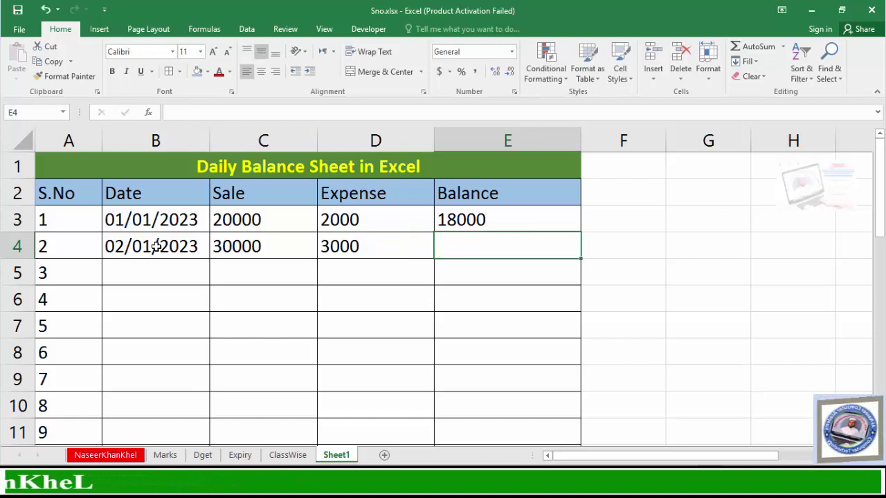
Step: Enter the running balance formula =E3+C4-D4 in E4, giving 45000
type("=")
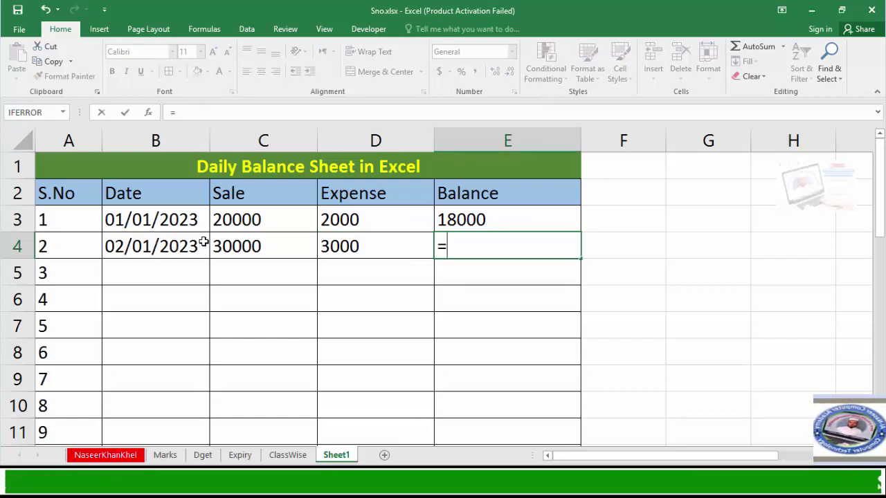
left_click(477, 223)
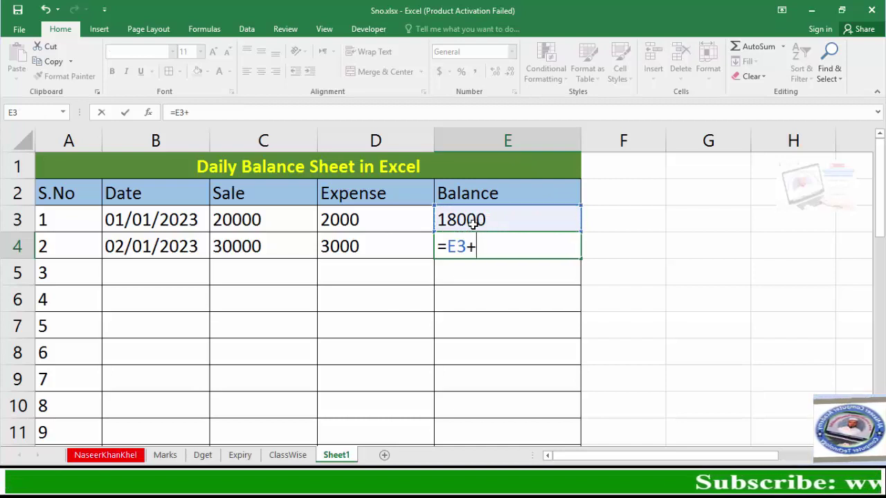
left_click(268, 247)
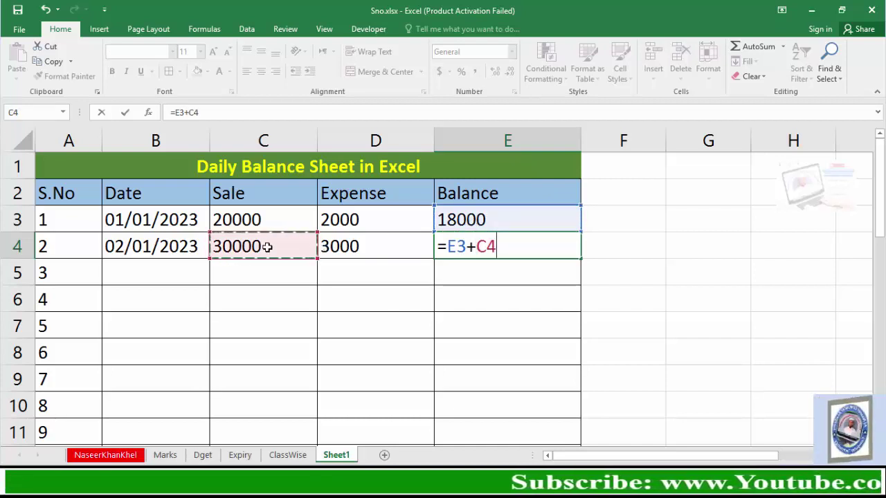
type("-")
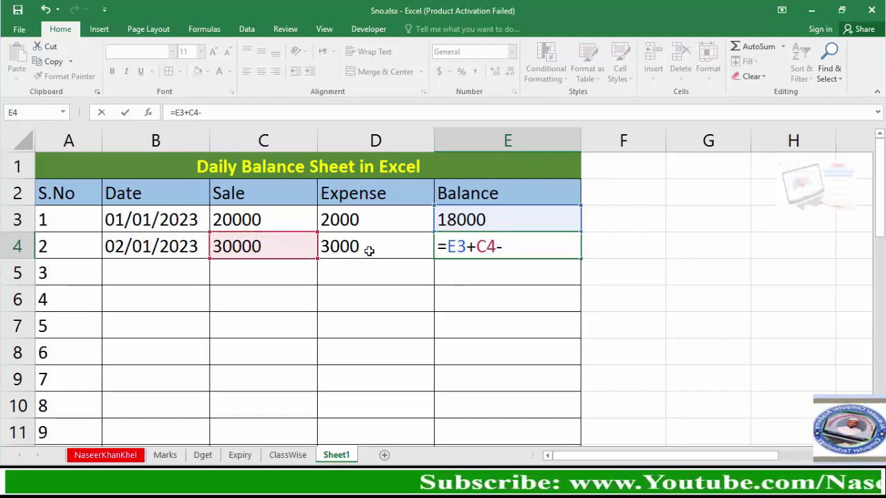
left_click(368, 250)
key("Return")
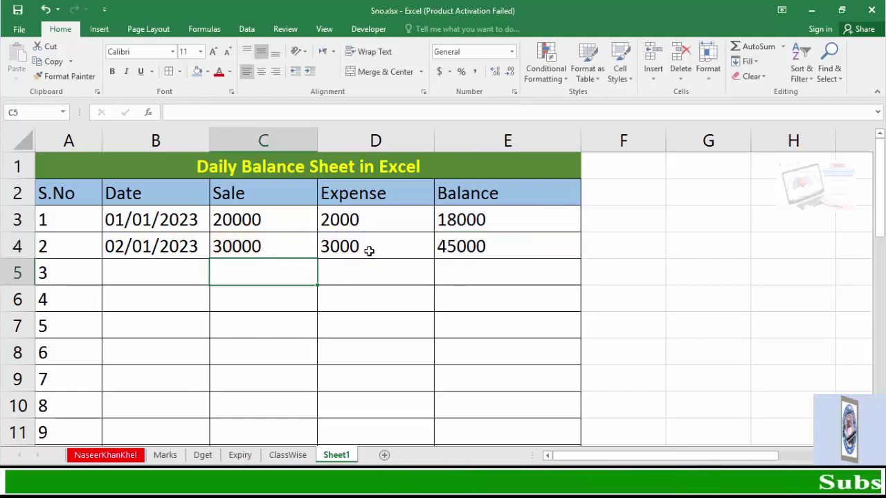
Step: Fill E4's formula down the Balance column to E32 and check the last row
left_click(508, 248)
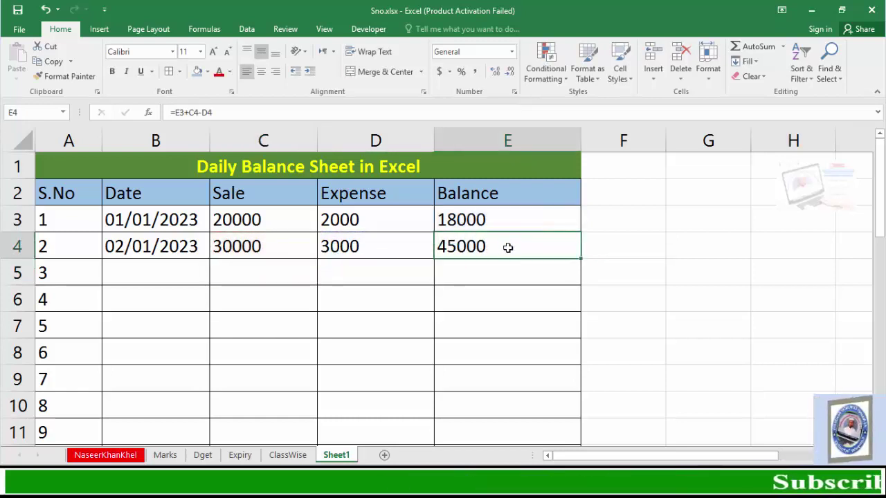
double_click(581, 261)
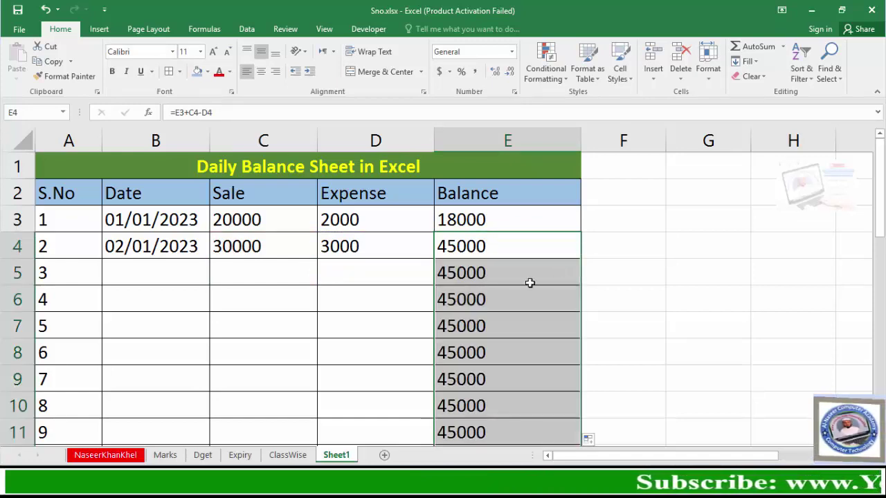
scroll(514, 290, "down", 2)
scroll(514, 289, "down", 3)
scroll(514, 289, "down", 2)
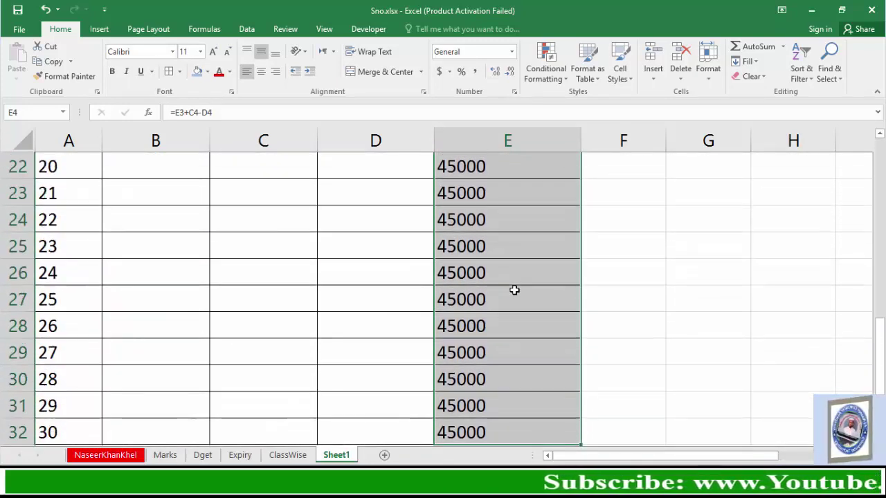
scroll(514, 290, "down", 1)
scroll(514, 289, "down", 1)
left_click(511, 275)
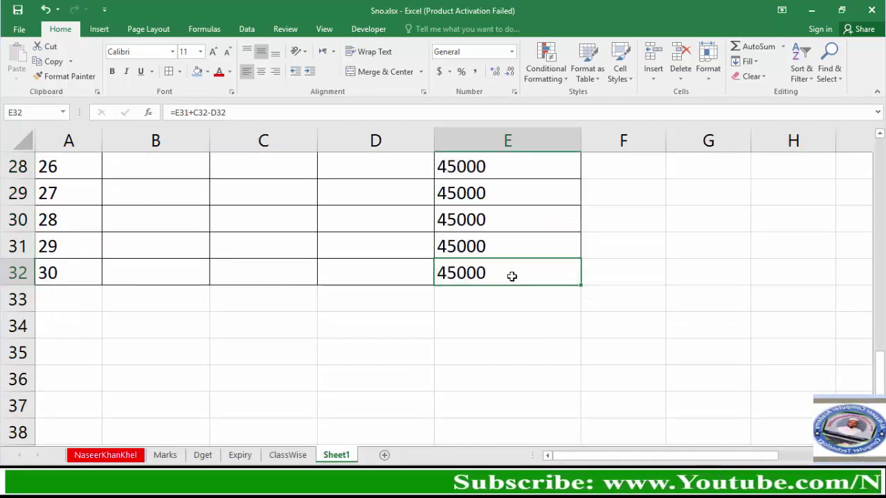
scroll(511, 276, "up", 3)
scroll(512, 276, "up", 6)
left_click(353, 278)
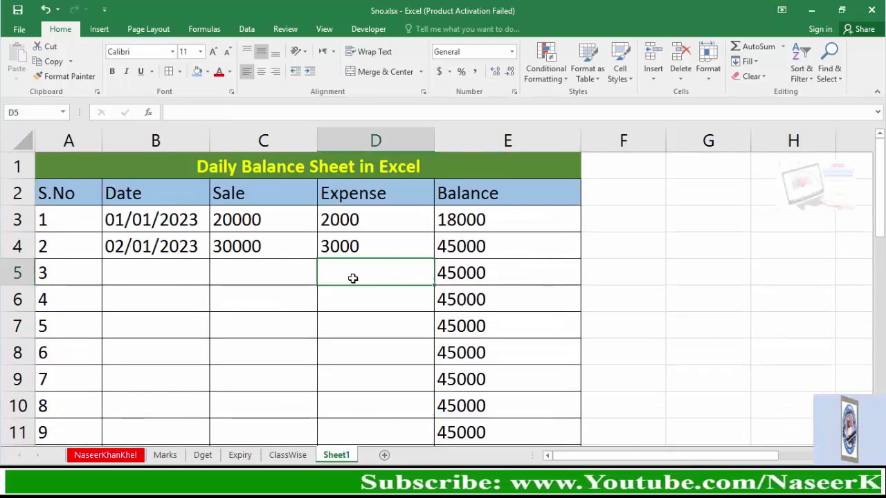
Step: Enter date 03/01/2023 with a sale of 40000 in row 5
left_click(141, 273)
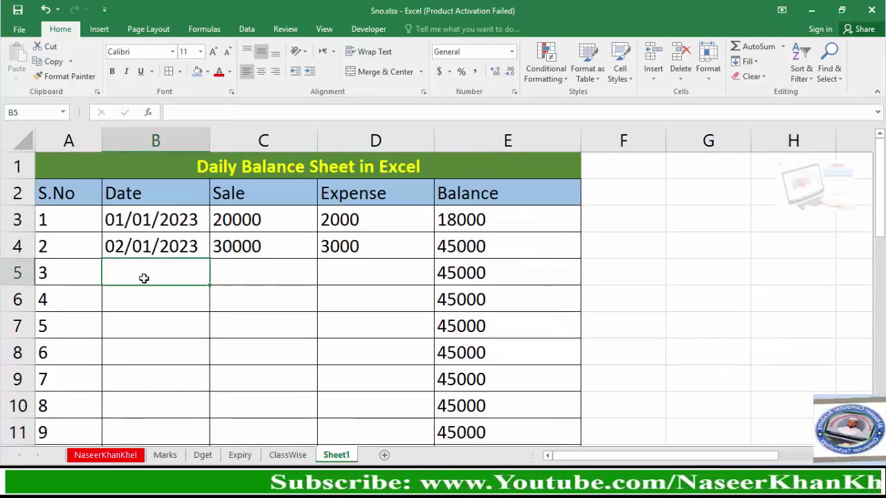
type("3")
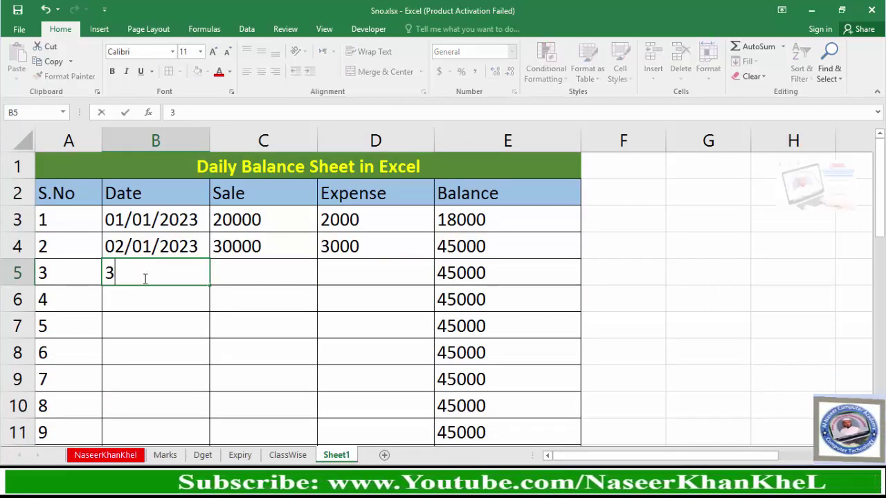
type("/01/20")
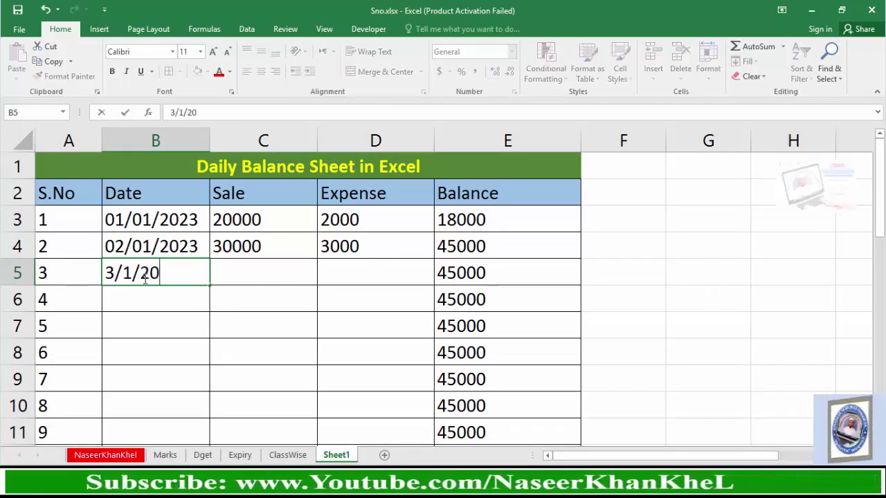
type("23")
key("Tab")
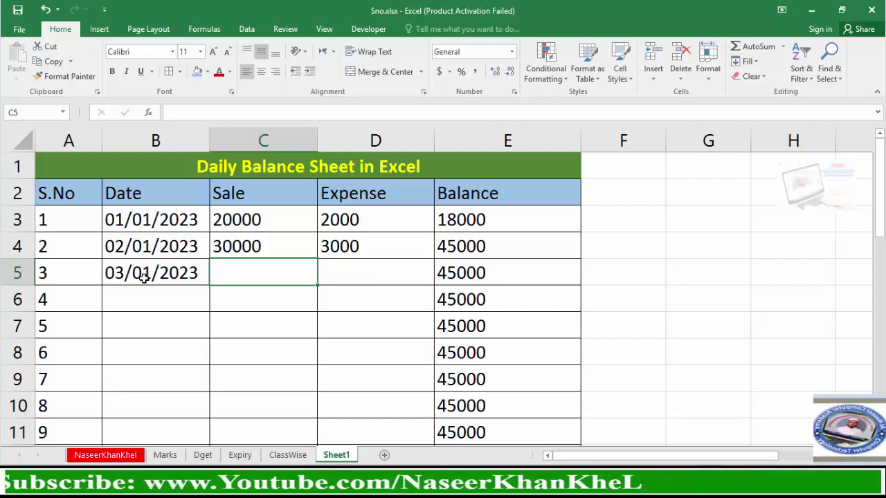
type("4")
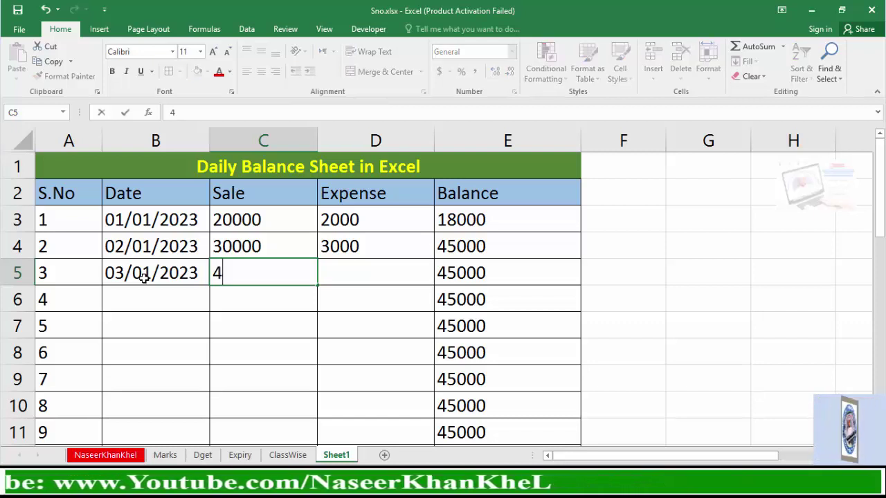
type("0000")
key("ctrl+Return")
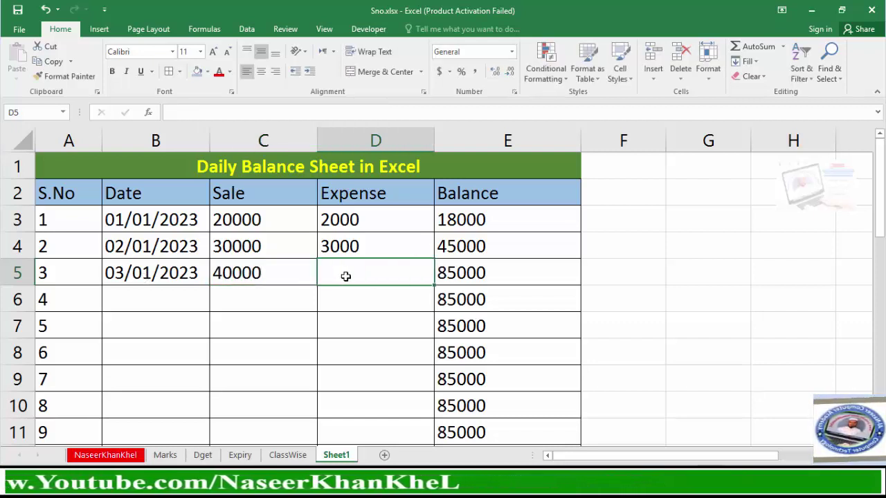
Step: Enter date 04/01/2023 with sale 45000 and expense 5000 in row 6
left_click(152, 303)
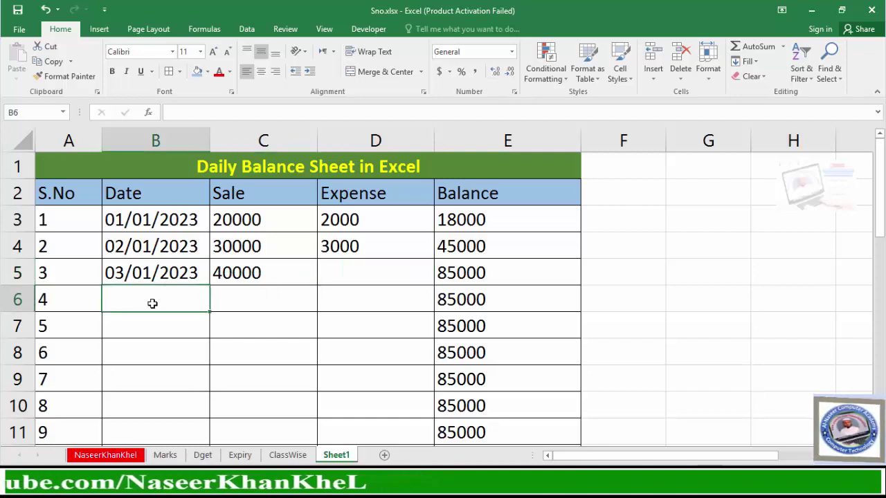
type("4/1")
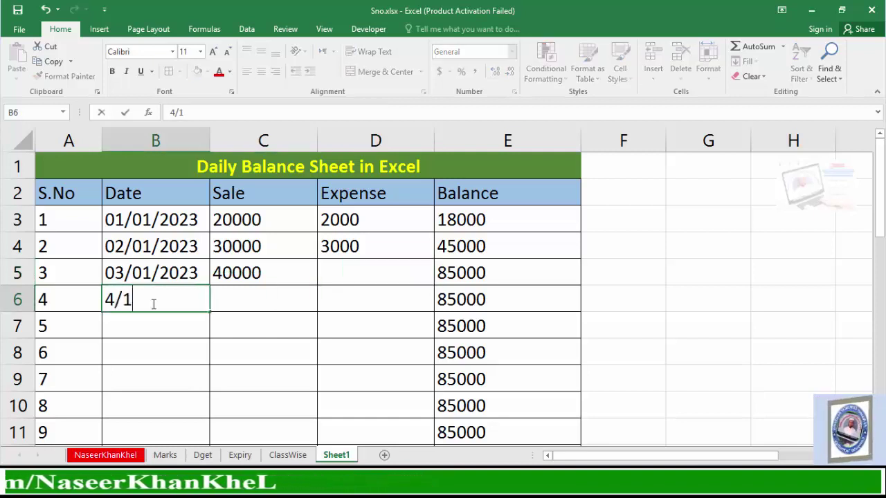
type("/2023")
key("Tab")
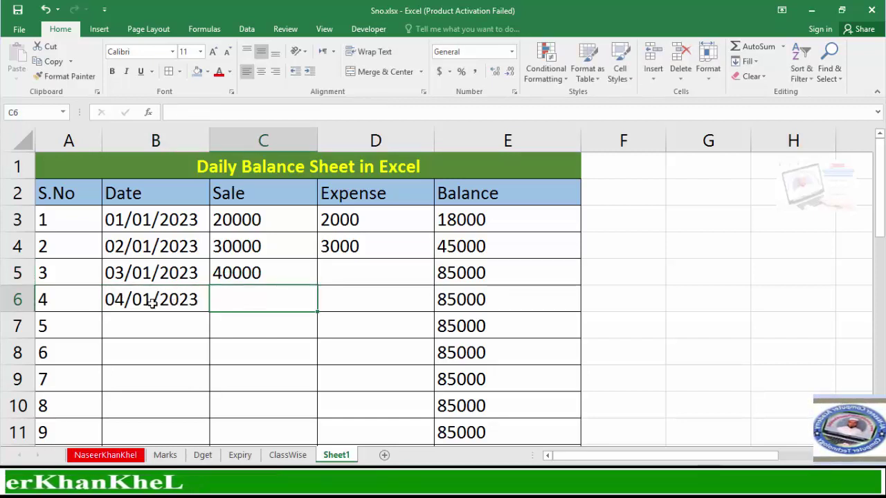
type("45000")
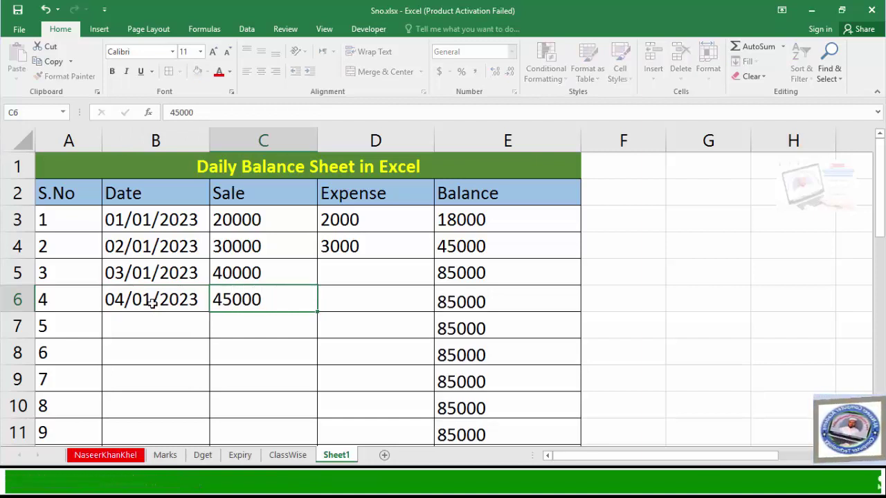
key("Tab")
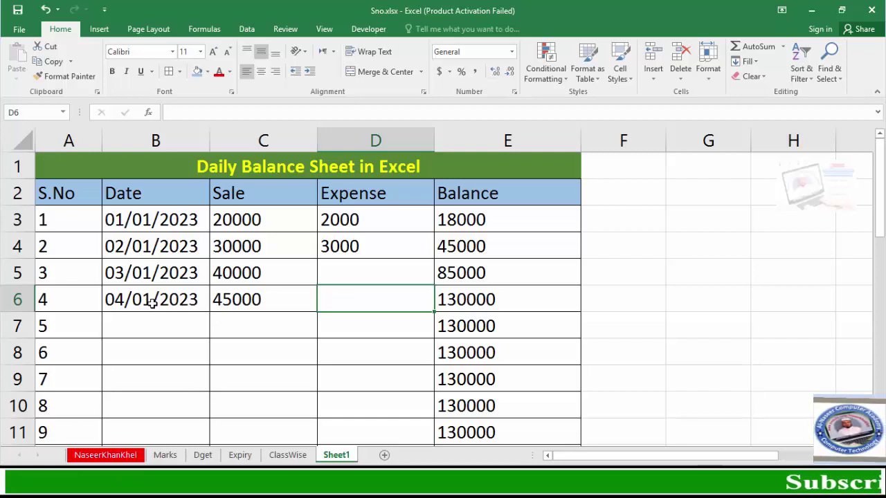
type("5000")
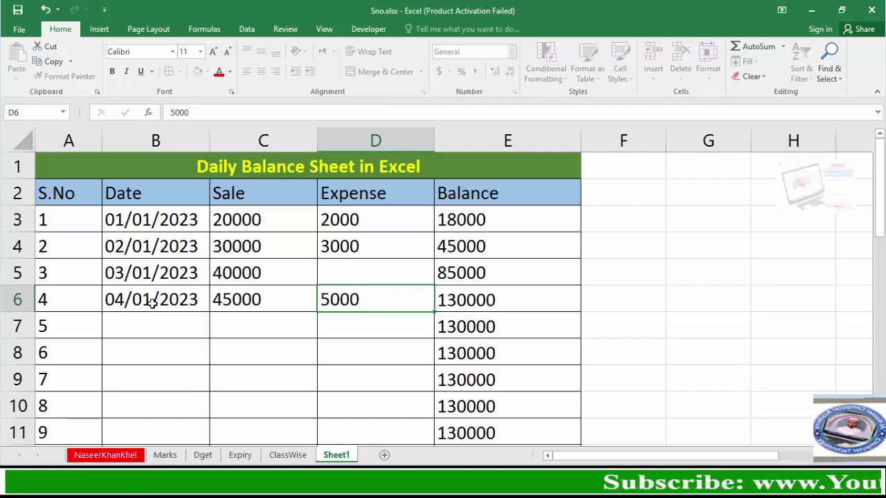
key("Return")
left_click(476, 310)
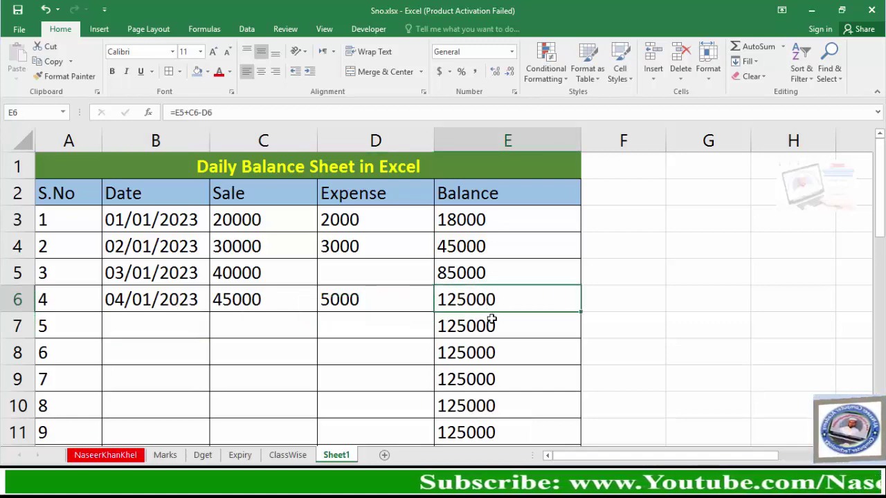
scroll(491, 319, "down", 1)
scroll(490, 319, "down", 2)
scroll(490, 319, "up", 3)
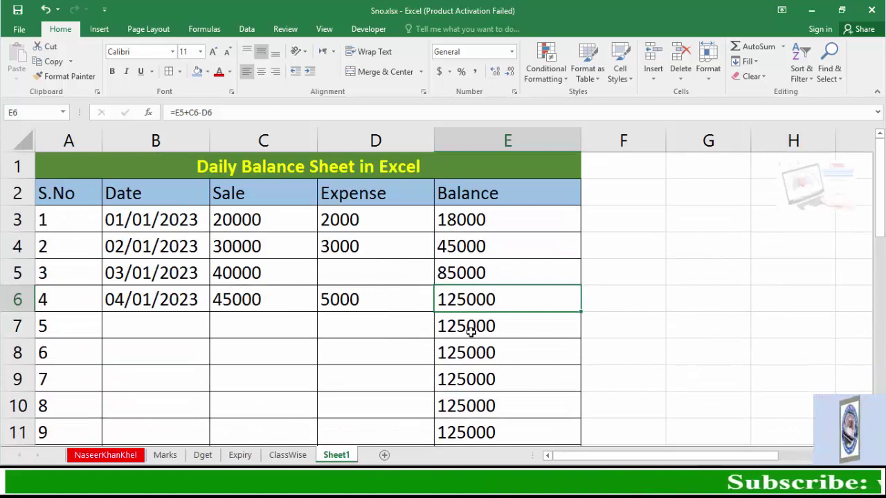
left_click_drag(471, 332, 458, 426)
scroll(457, 416, "down", 2)
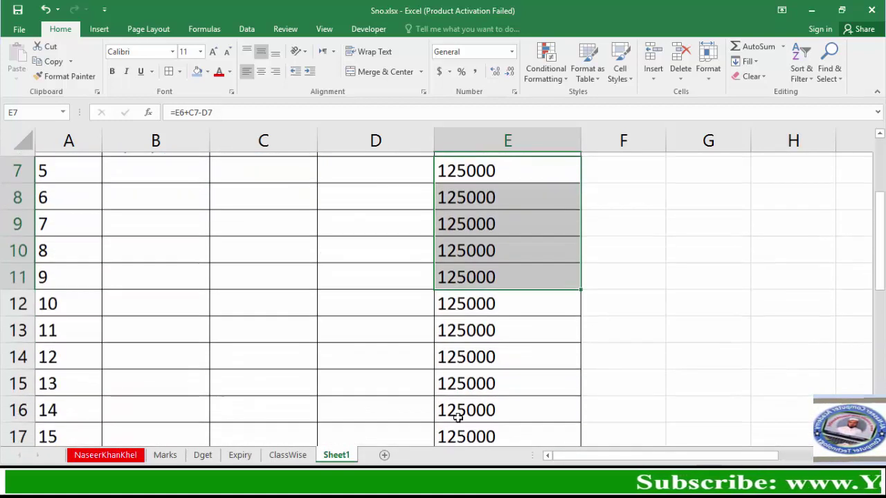
scroll(457, 416, "up", 2)
left_click(472, 326)
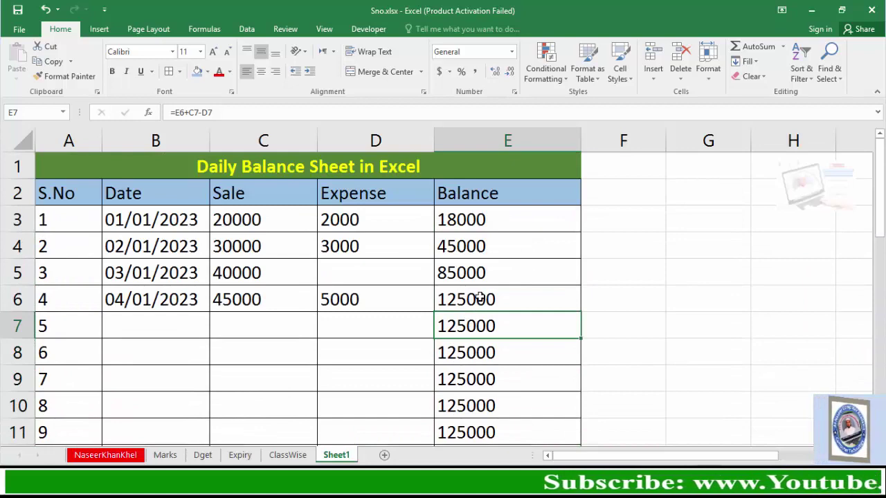
left_click(480, 299)
scroll(473, 324, "down", 4)
scroll(474, 324, "down", 4)
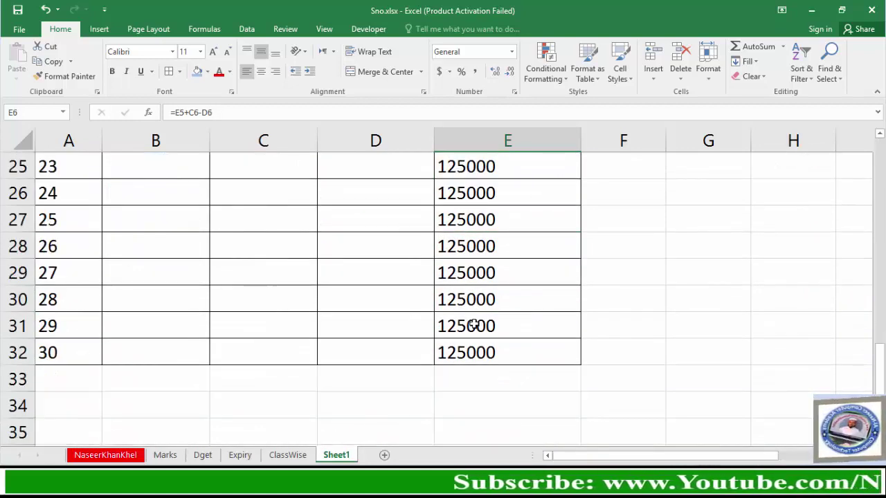
left_click(481, 351)
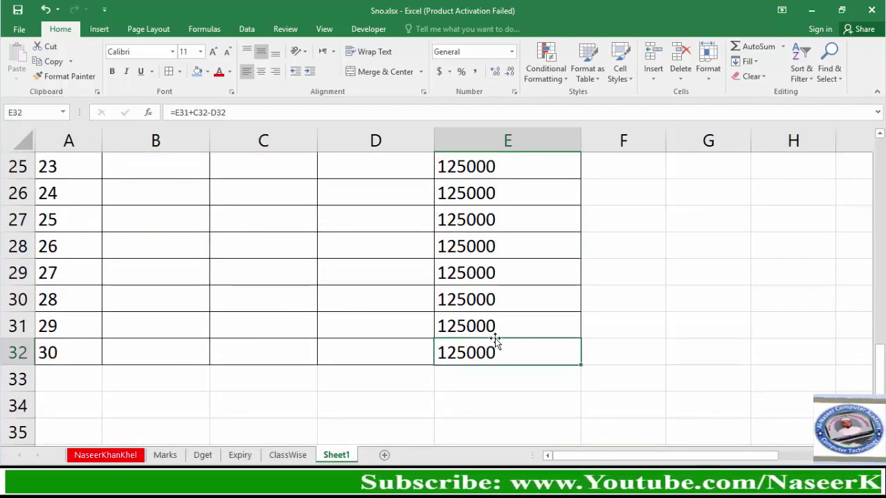
scroll(494, 316, "up", 3)
scroll(494, 317, "up", 5)
mouse_move(439, 318)
left_mouse_down()
mouse_move(477, 376)
mouse_move(473, 410)
left_mouse_up()
scroll(420, 385, "down", 1)
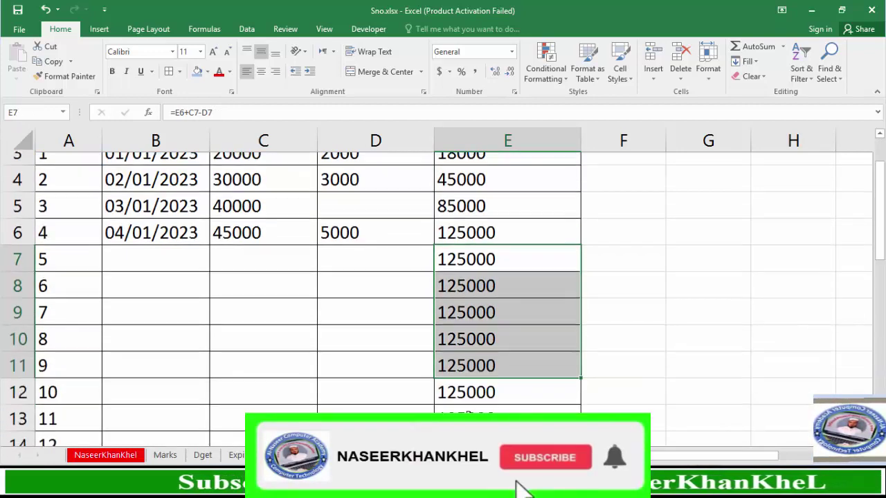
scroll(420, 385, "up", 1)
left_click(278, 326)
left_click_drag(277, 326, 326, 328)
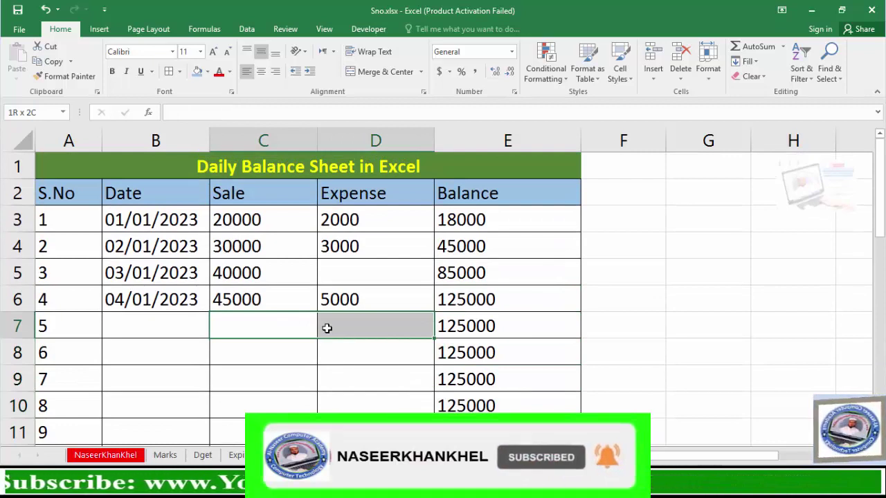
left_click_drag(326, 328, 328, 328)
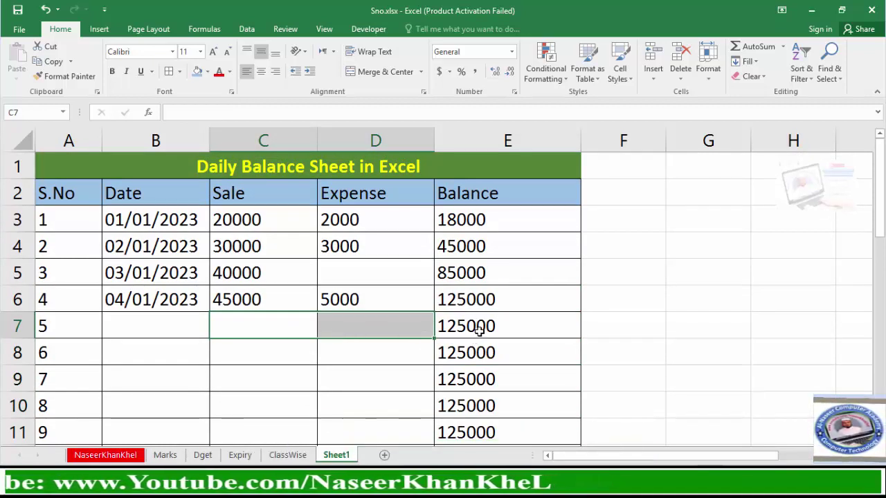
left_click(480, 326)
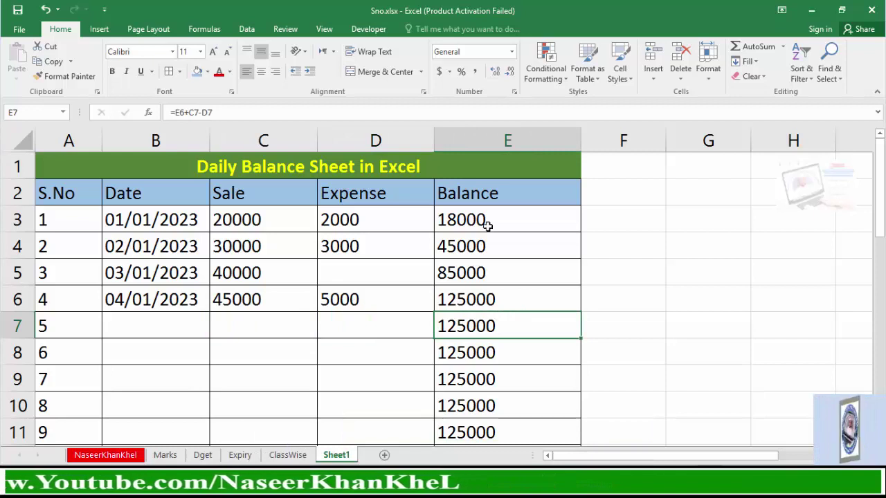
left_click_drag(491, 221, 491, 291)
left_click(490, 320)
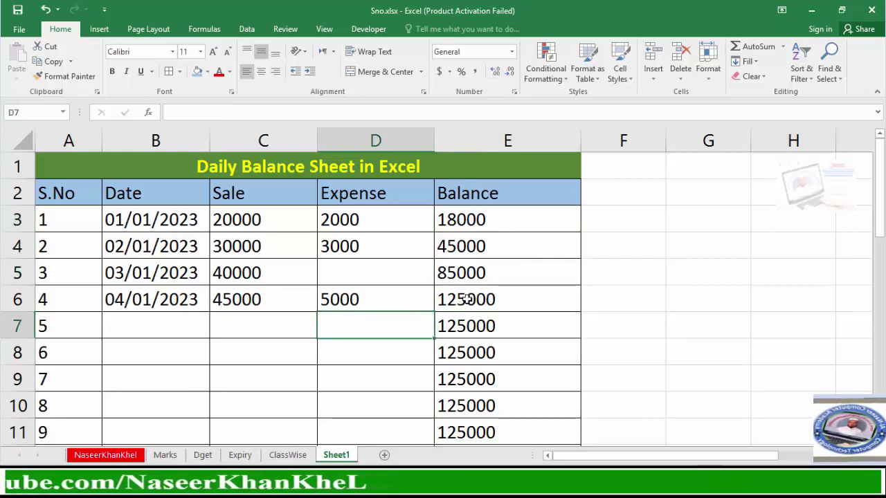
left_click(484, 245)
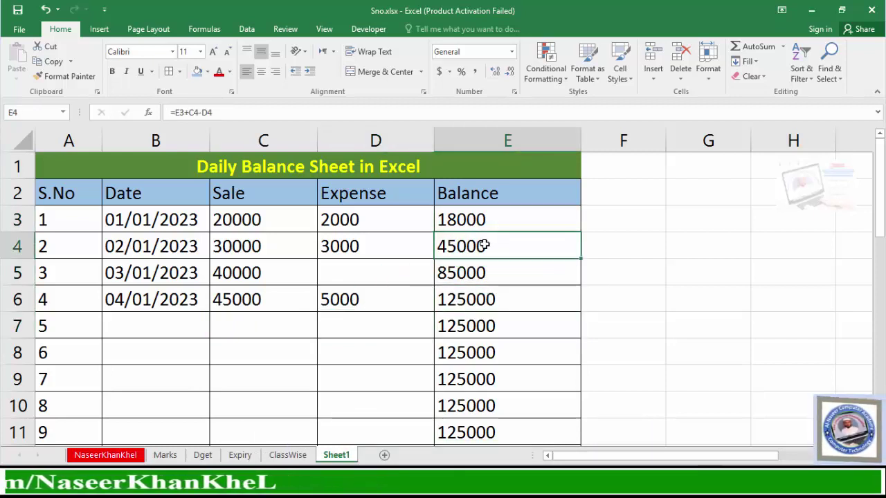
Step: Rewrite E4 as =IF(AND(C4="",D4=""),"",E3+C4-D4), still showing 45000
key("F2")
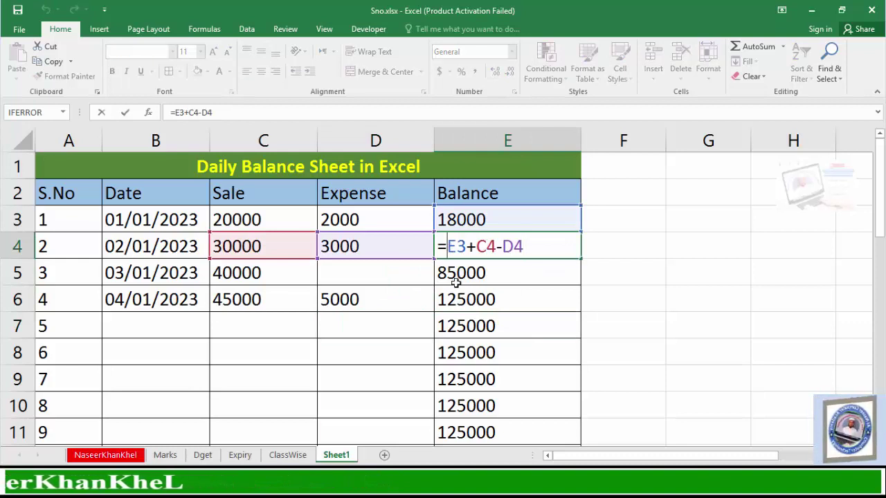
type("if")
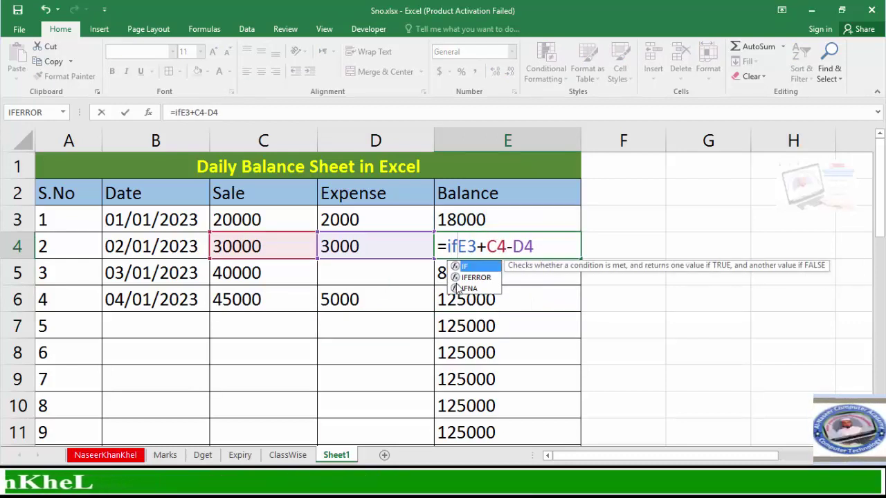
type("(and")
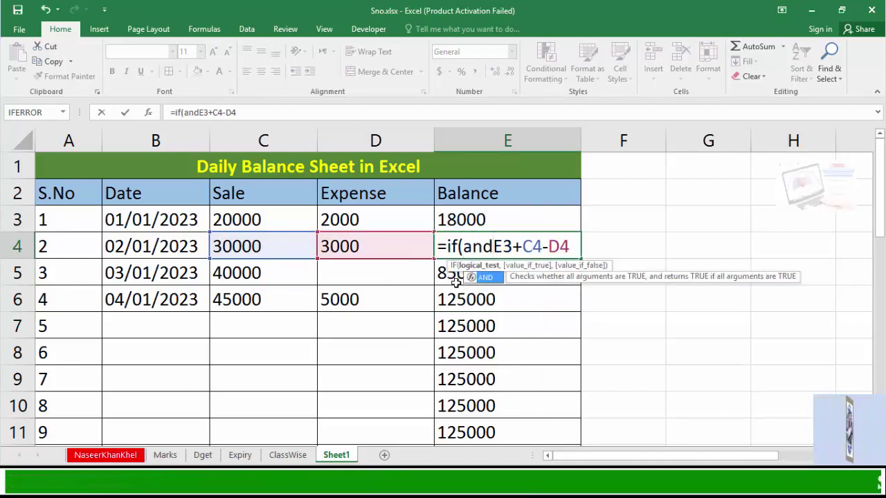
type("(")
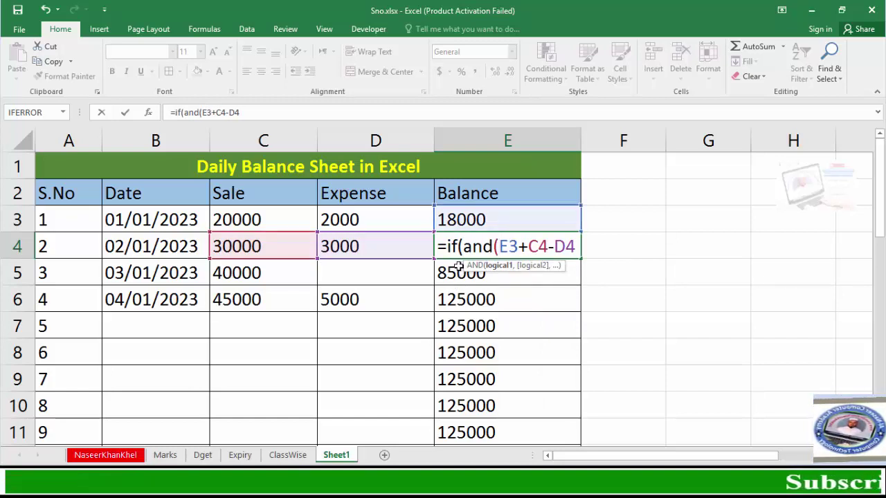
left_click(273, 247)
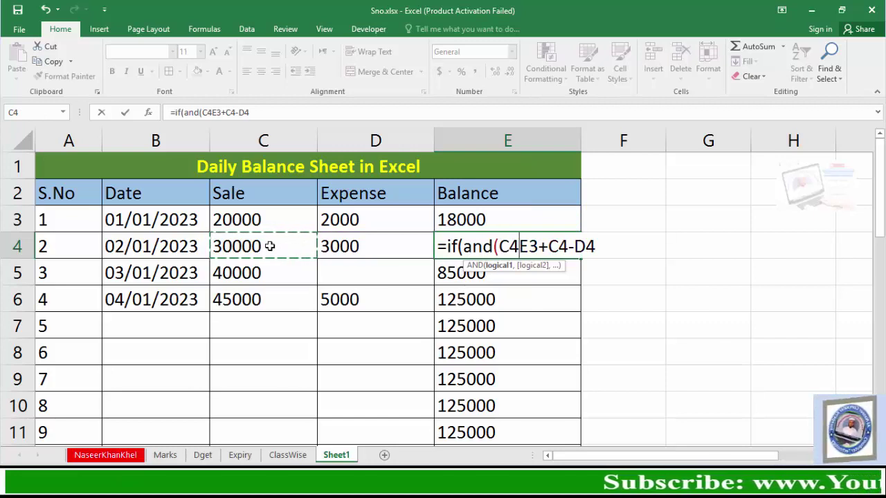
type("=")
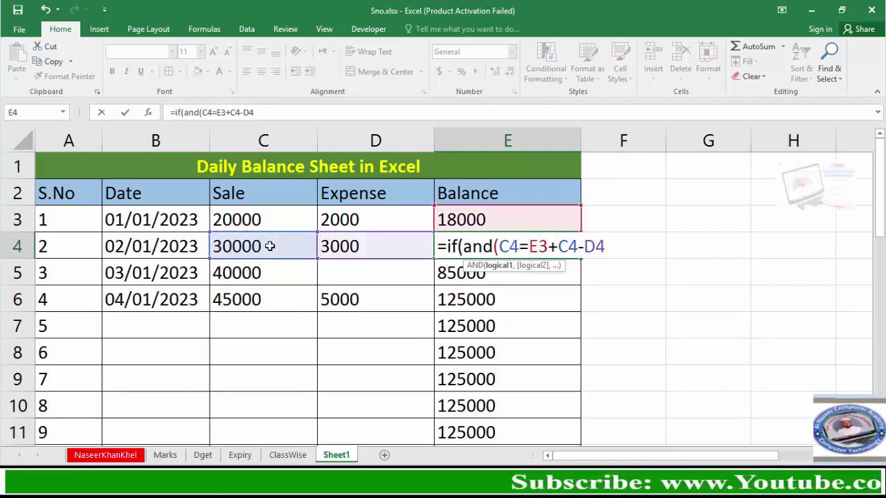
type("\"\"")
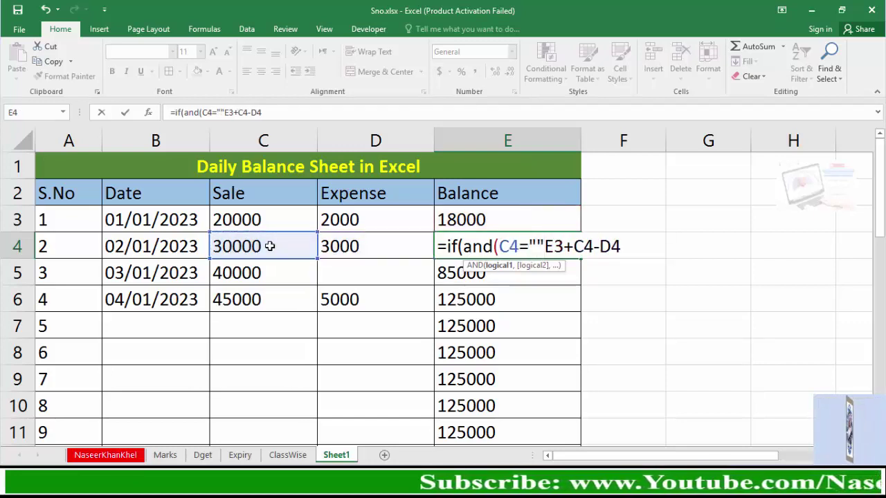
type(",")
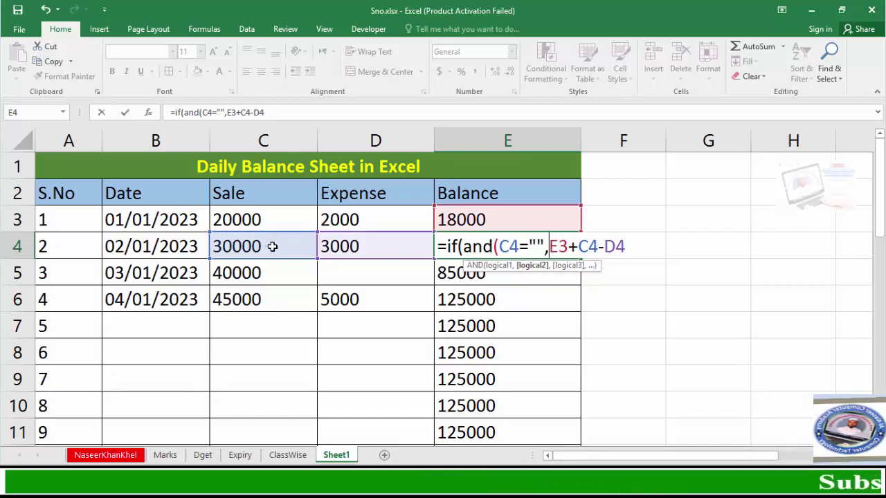
left_click(390, 246)
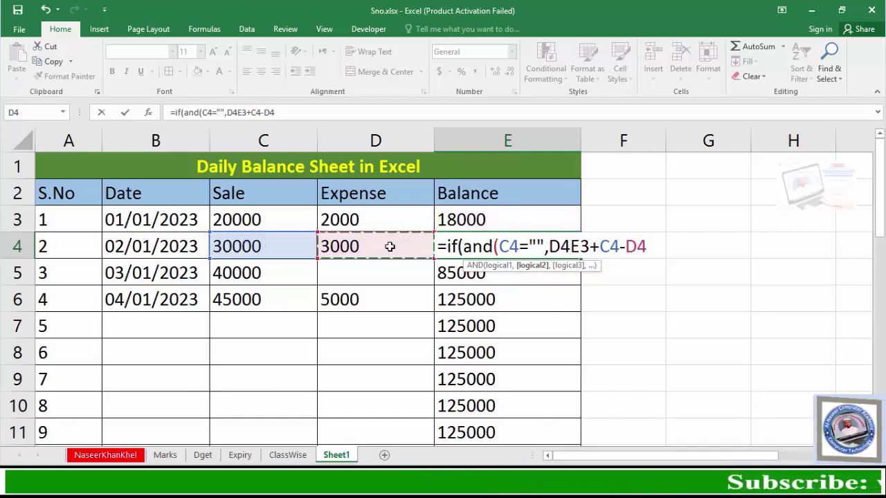
type("=")
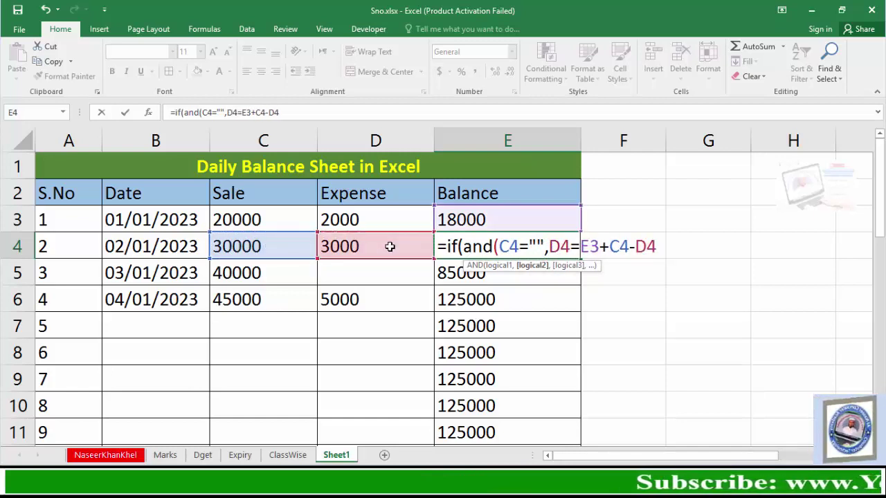
type("\"\")")
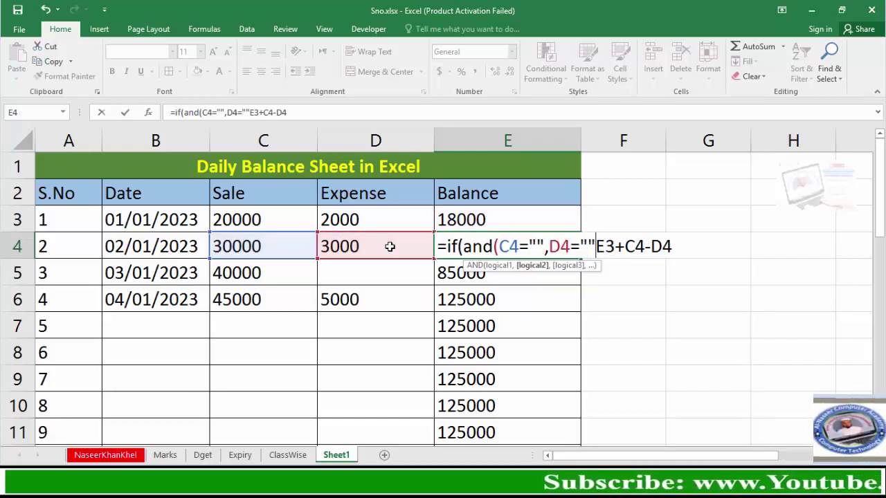
type(",")
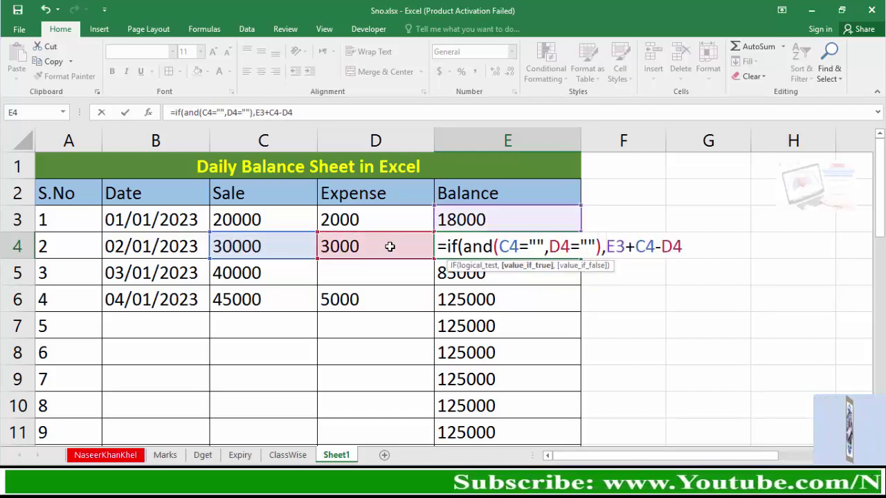
type("\"\"")
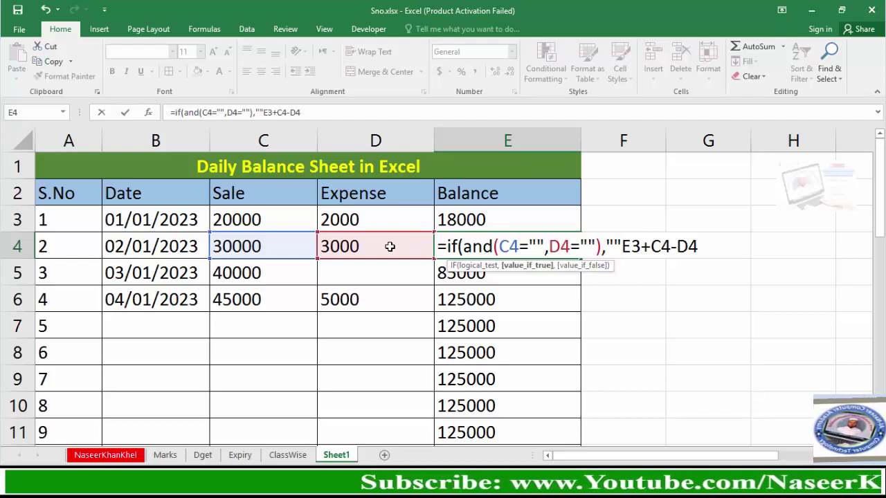
type(",")
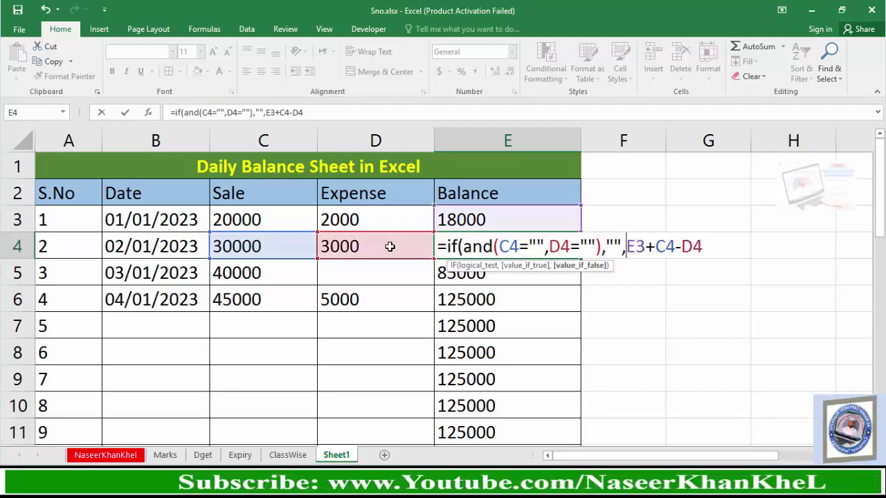
key("Right")
key("Right")
key("Right")
key("Right")
key("Right")
key("Right")
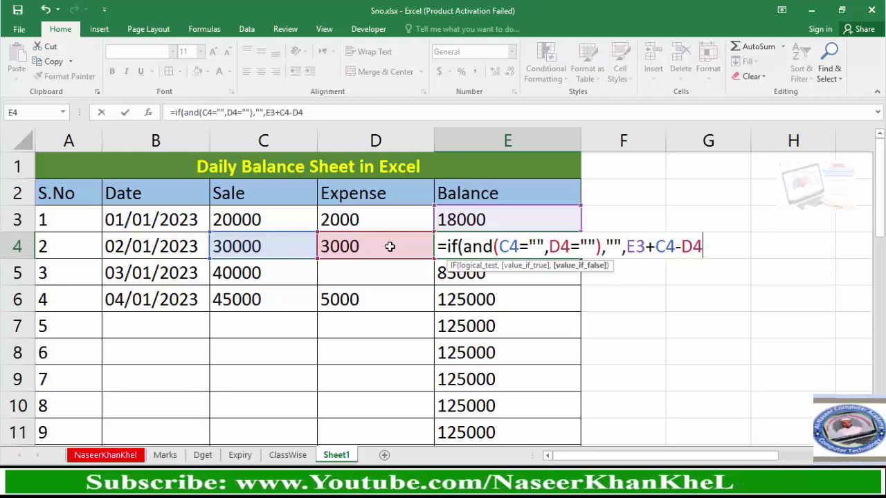
type(")")
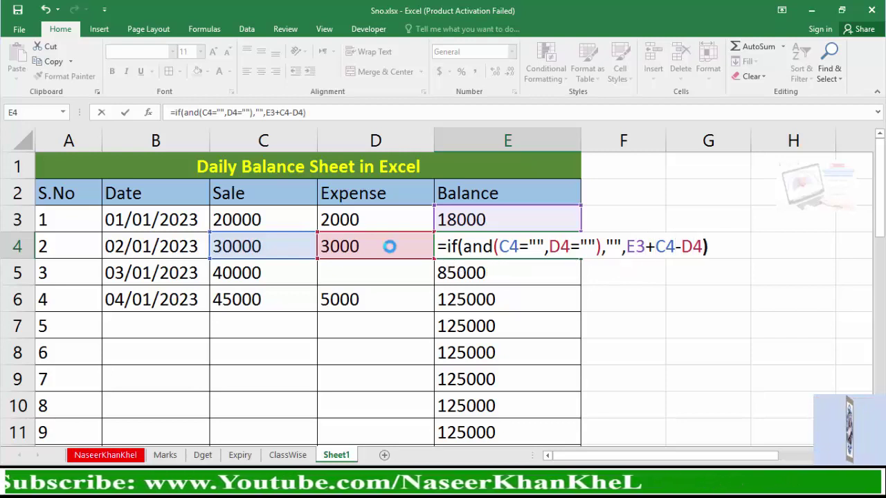
key("Return")
key("Up")
key("shift+Down")
key("shift+Down")
key("shift+Down")
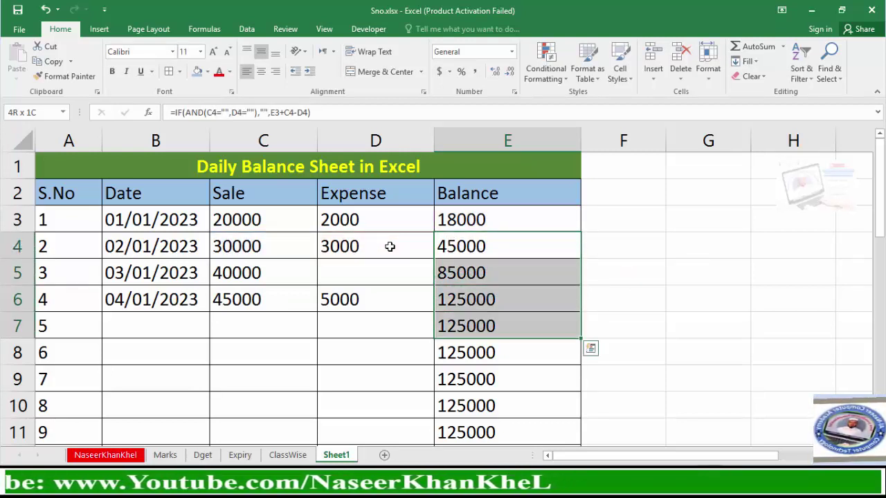
left_click(516, 244)
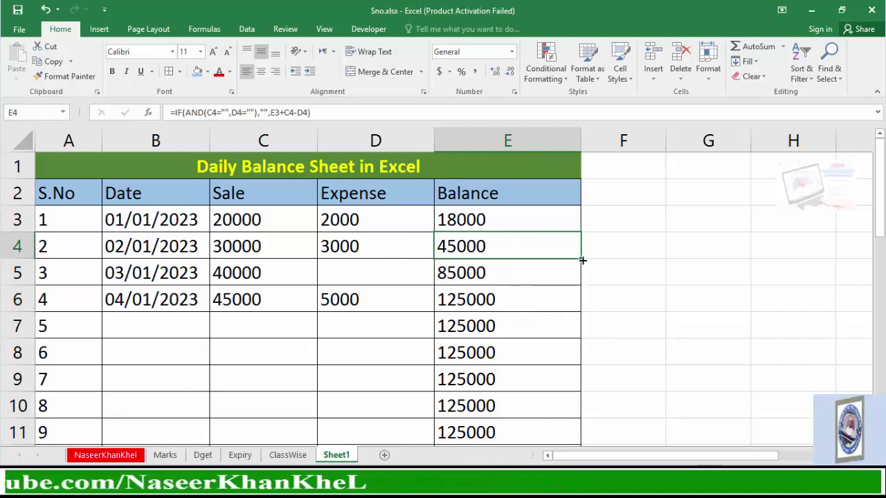
Step: Fill the balance formula down column E and enter 05/01/2023, sale 50000, expense 3000 in row 7
double_click(583, 260)
left_click(176, 324)
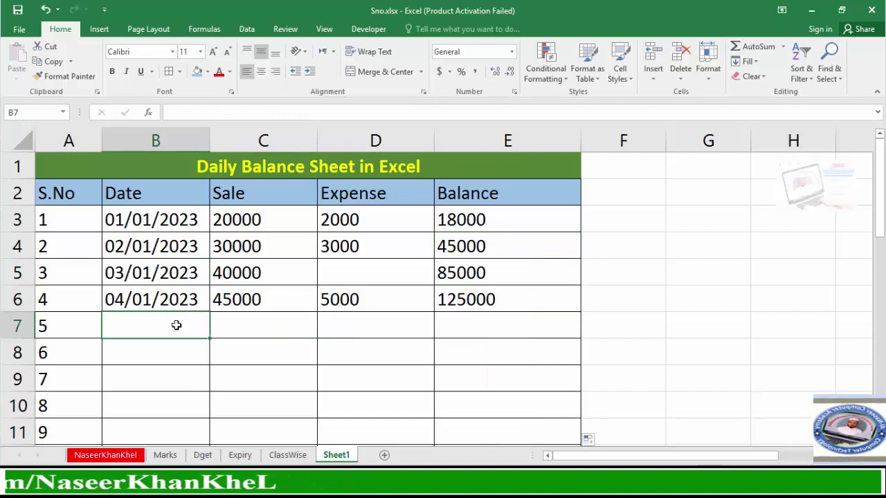
type("5")
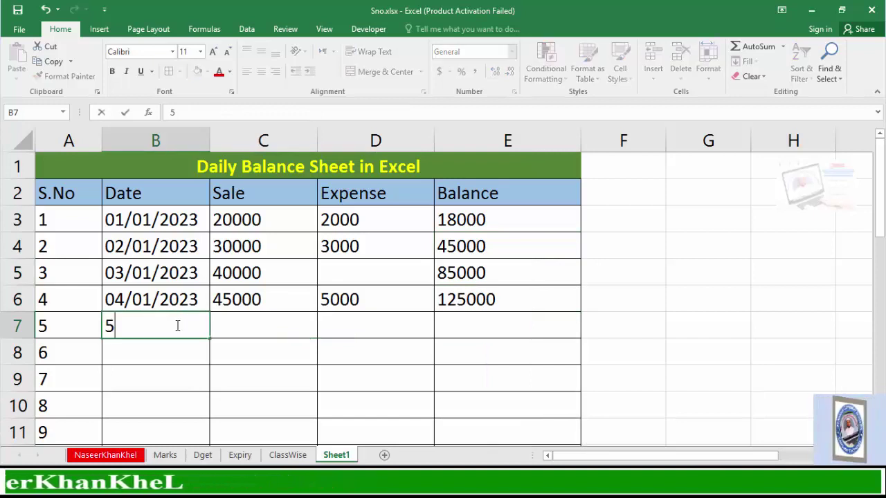
type("/1/2023")
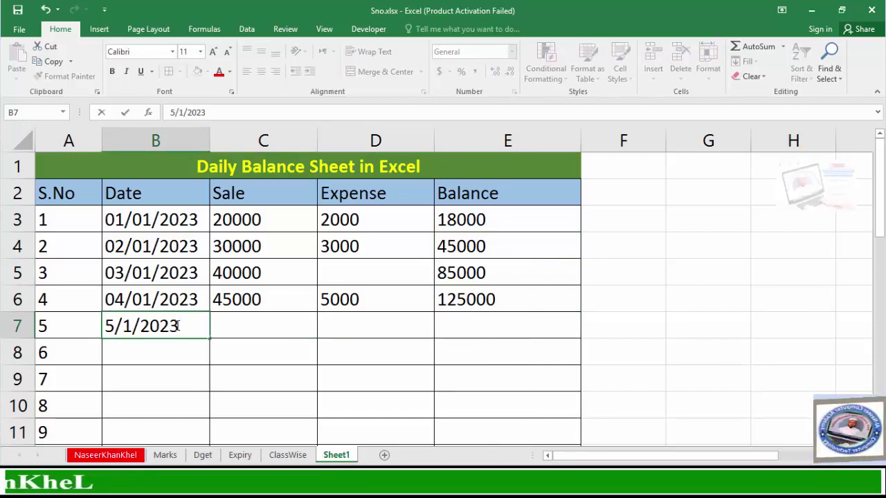
key("Tab")
type("5")
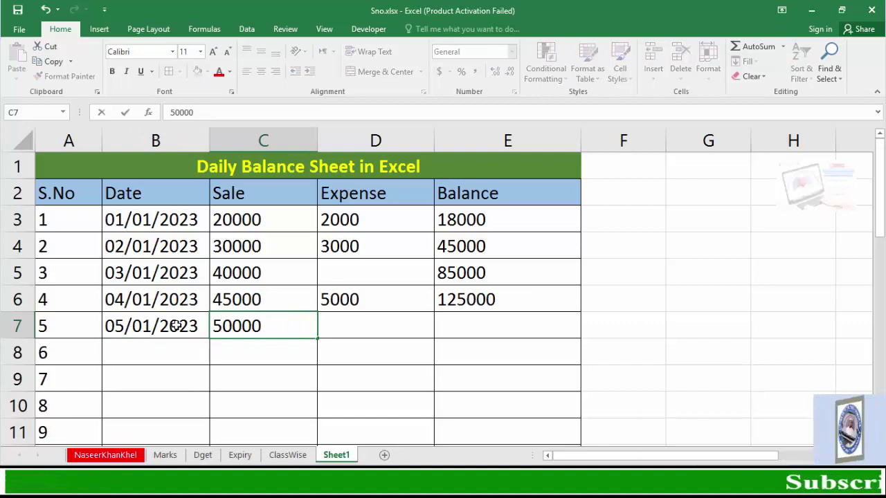
key("Tab")
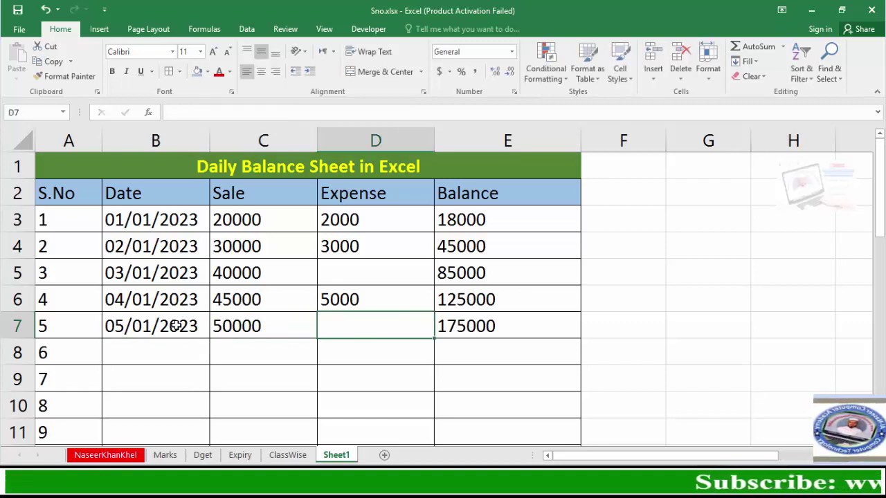
type("3000")
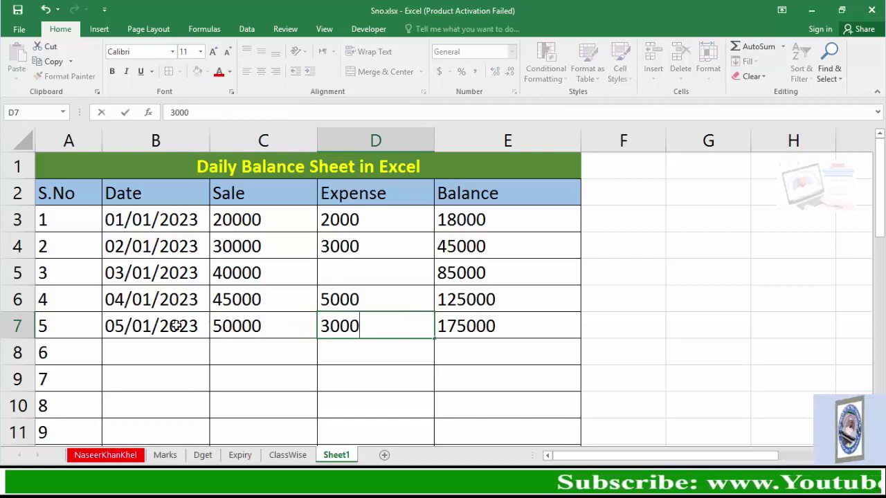
key("Return")
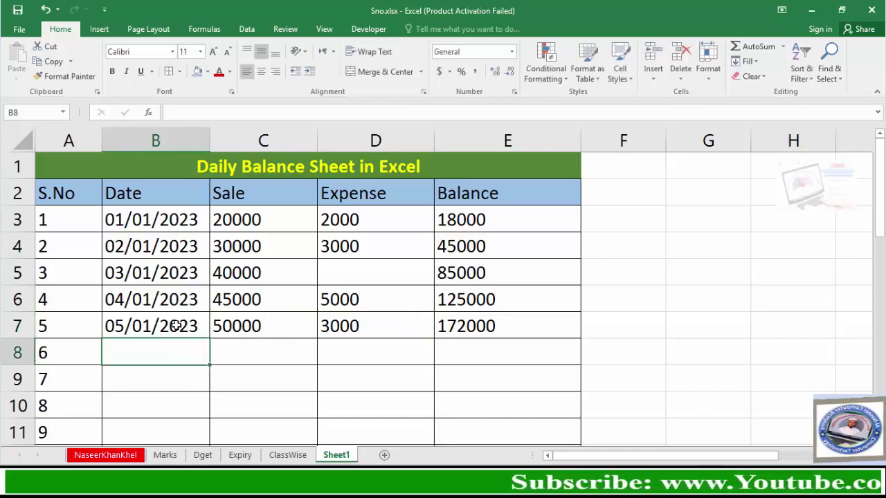
left_click(478, 335)
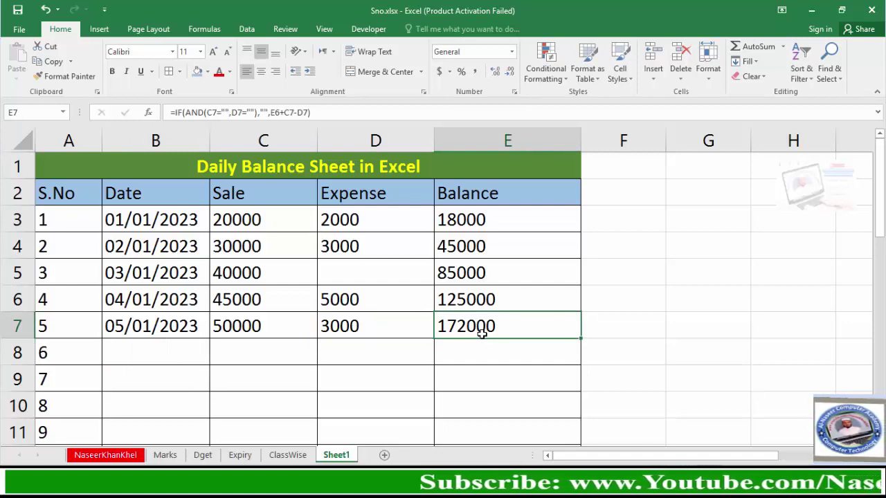
Step: Select the Sale, Expense and Balance amounts from C3 to E32 and open Format Cells
mouse_move(235, 219)
left_mouse_down()
mouse_move(452, 447)
mouse_move(447, 455)
left_mouse_up()
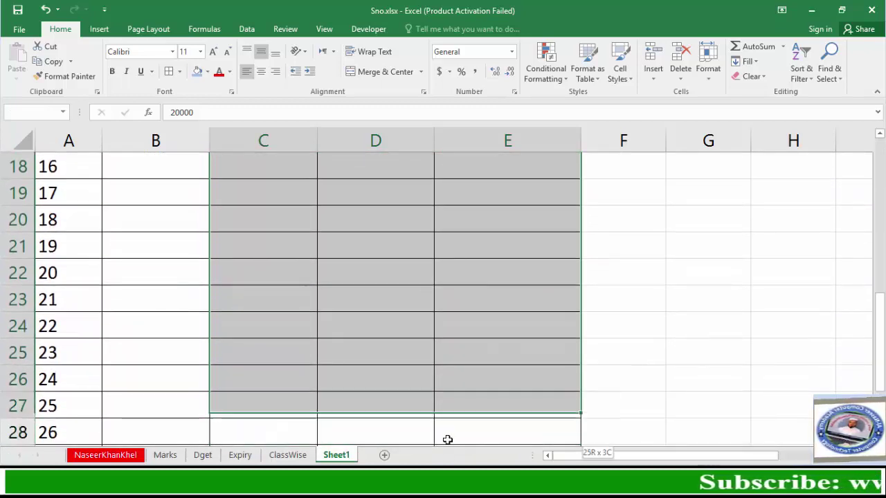
mouse_move(447, 454)
left_mouse_down()
mouse_move(439, 392)
mouse_move(464, 373)
left_mouse_up()
scroll(462, 361, "up", 8)
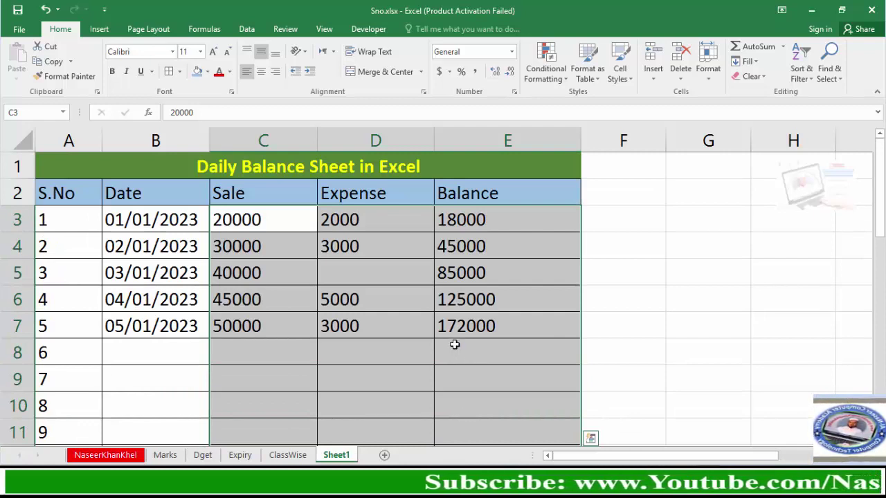
key("ctrl+1")
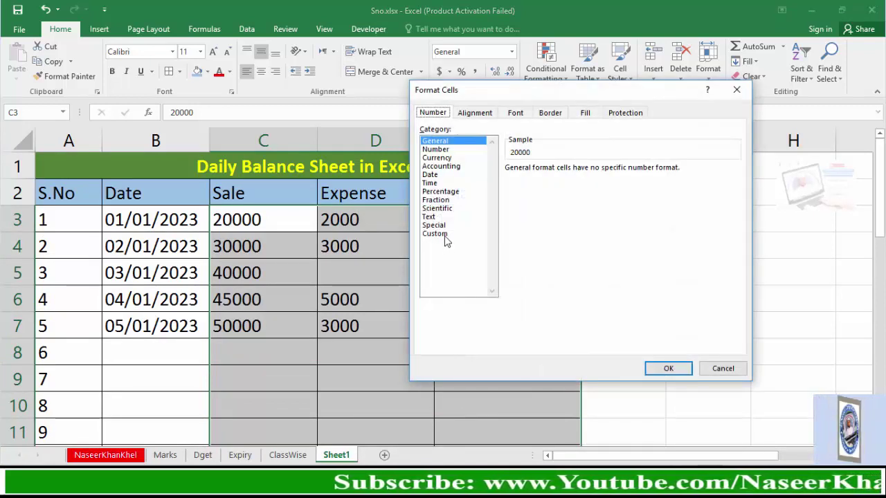
Step: Apply the custom number format "Rs. "0 to the selected Sale, Expense and Balance cells
left_click(446, 238)
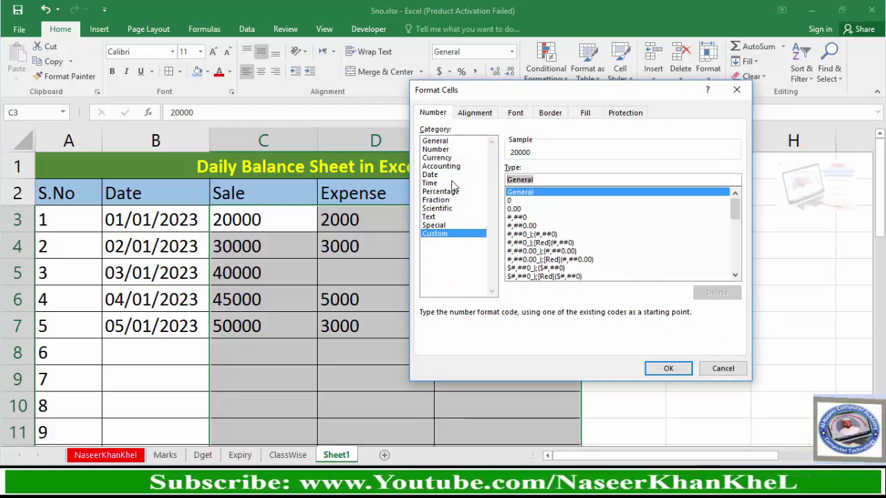
double_click(528, 180)
key("BackSpace")
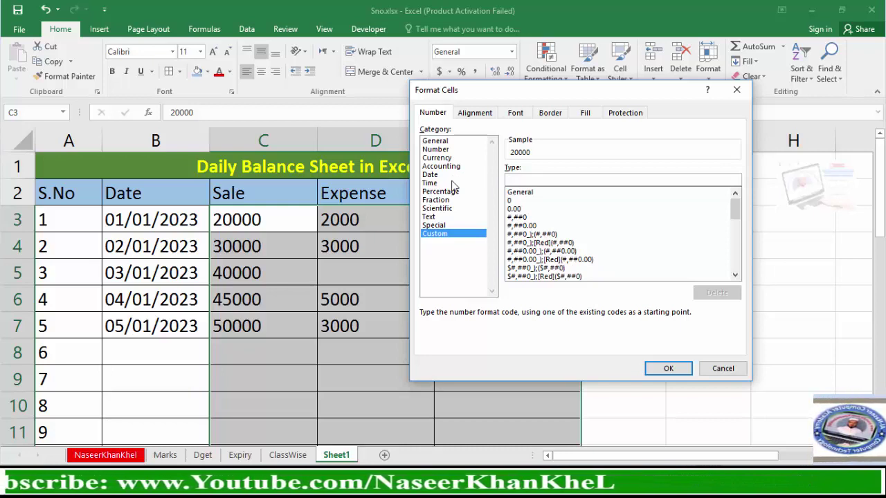
type("\"Rs.")
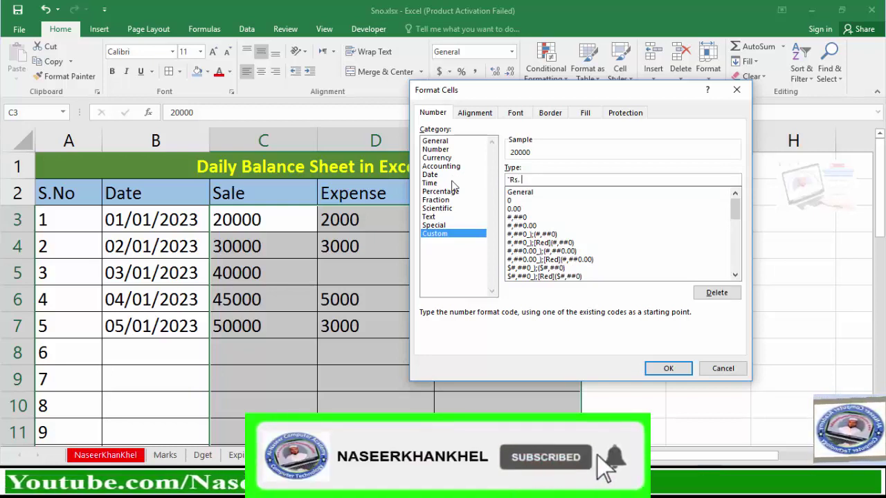
type(" \"")
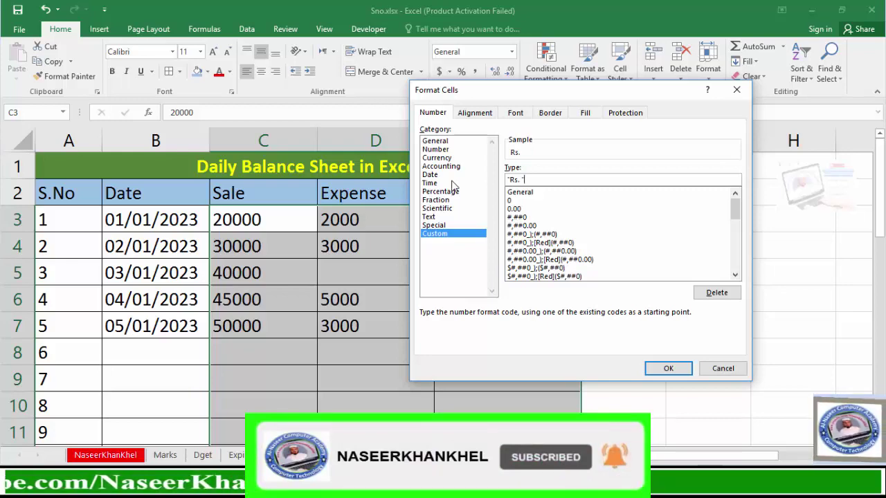
type("0")
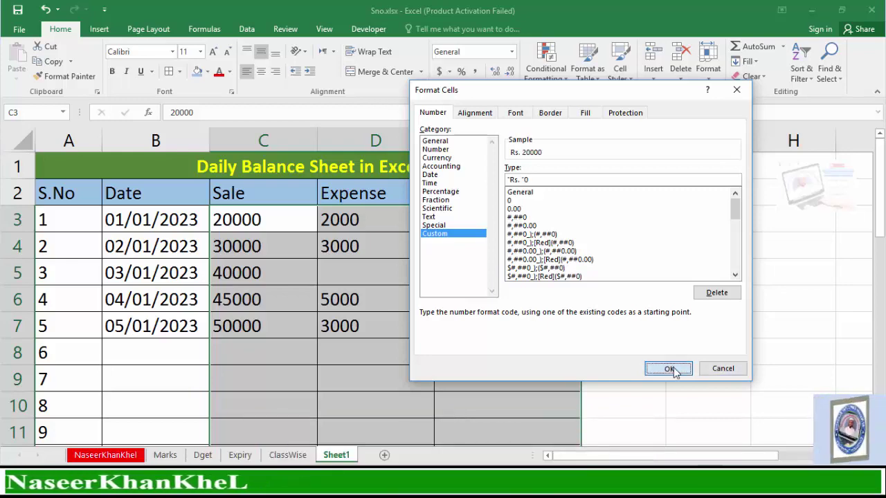
left_click(670, 368)
left_click(531, 358)
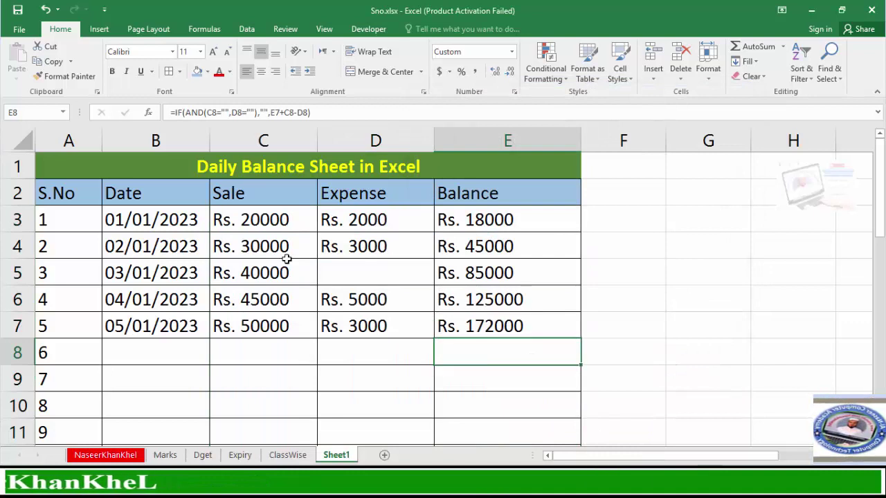
left_click_drag(248, 222, 246, 325)
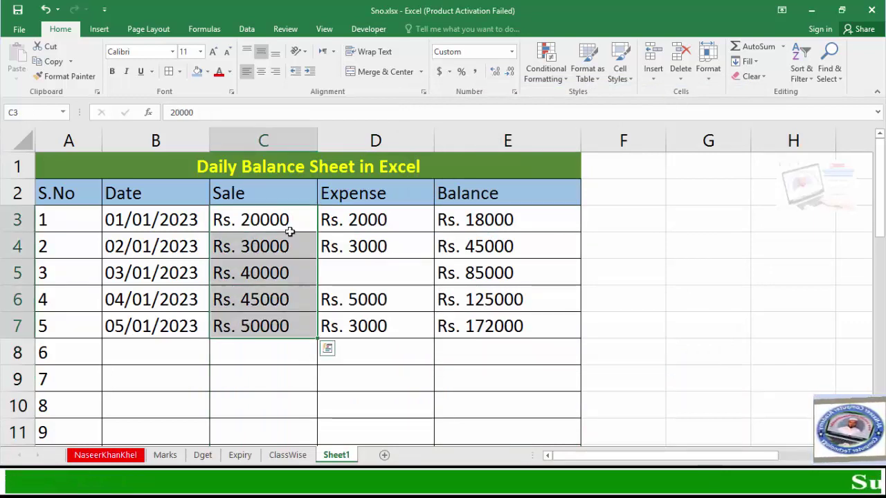
left_click_drag(338, 233, 351, 326)
left_click_drag(454, 225, 461, 343)
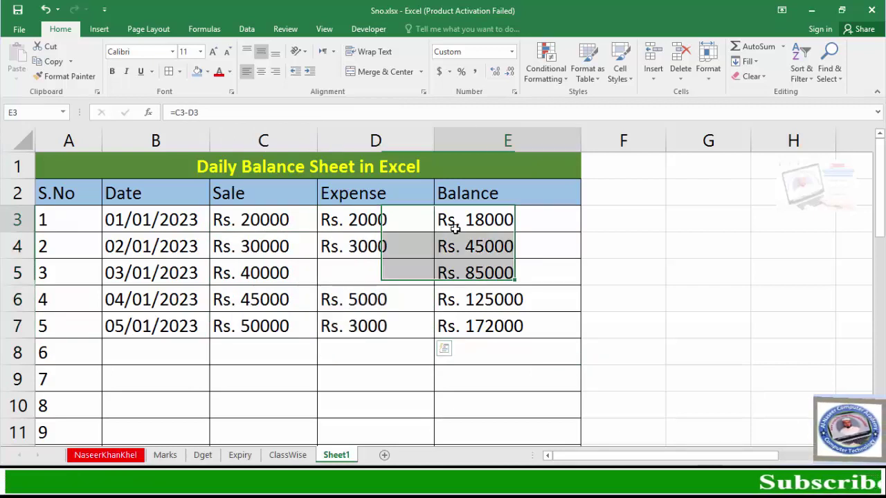
left_click(496, 329)
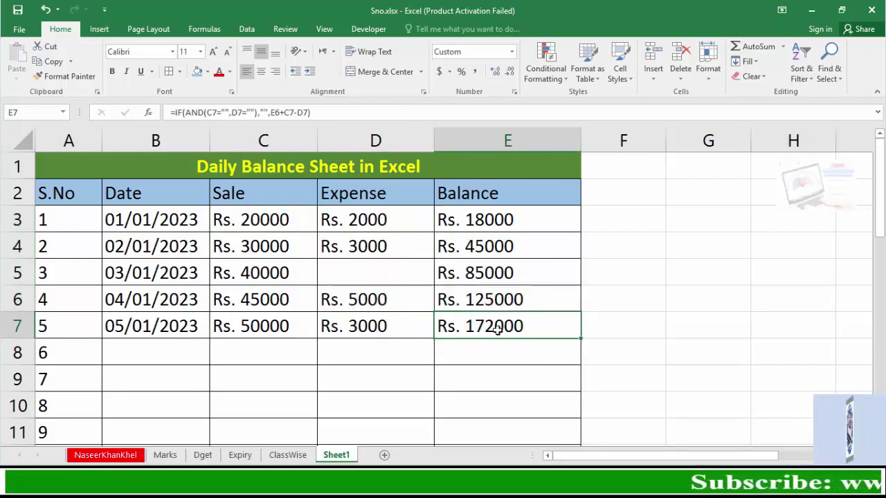
left_click(151, 353)
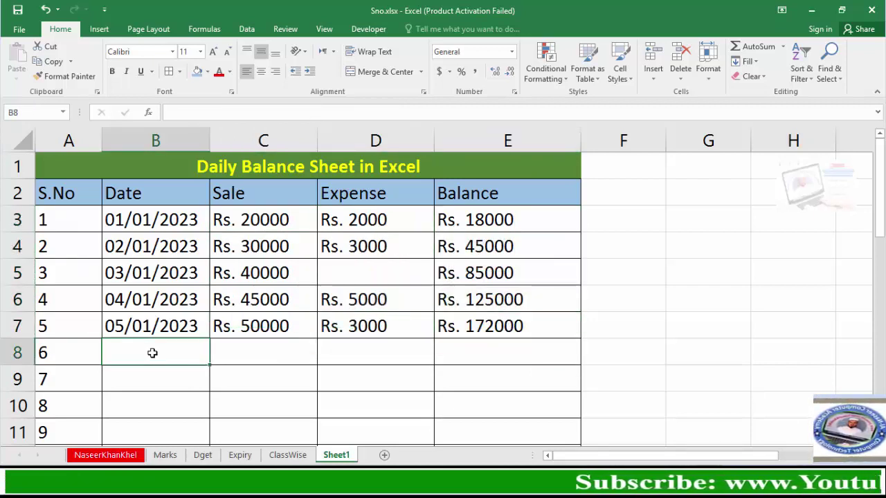
Step: Enter 06/01/2023 with sale 60000 and expense 2000 in row 8
type("6/01/202")
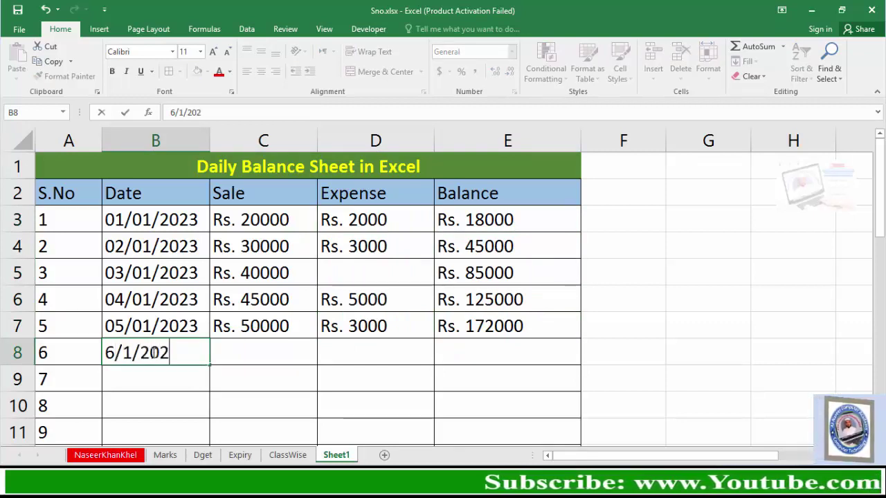
type("3")
key("Tab")
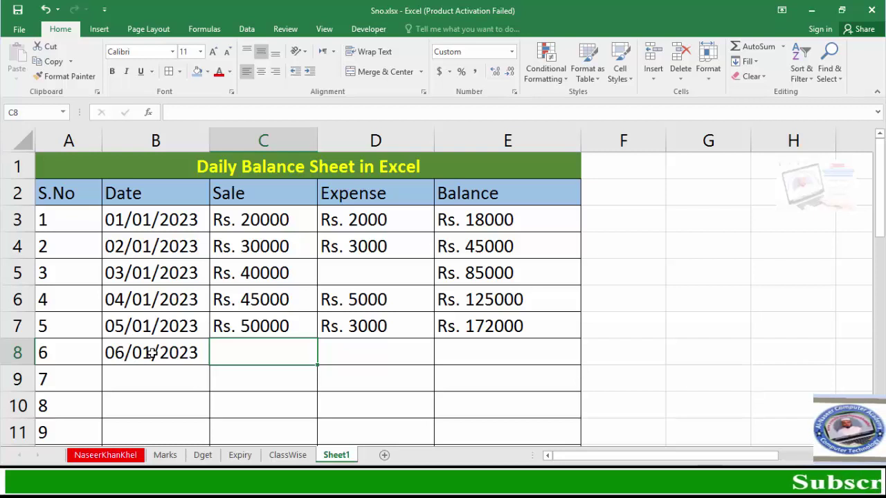
type("60000")
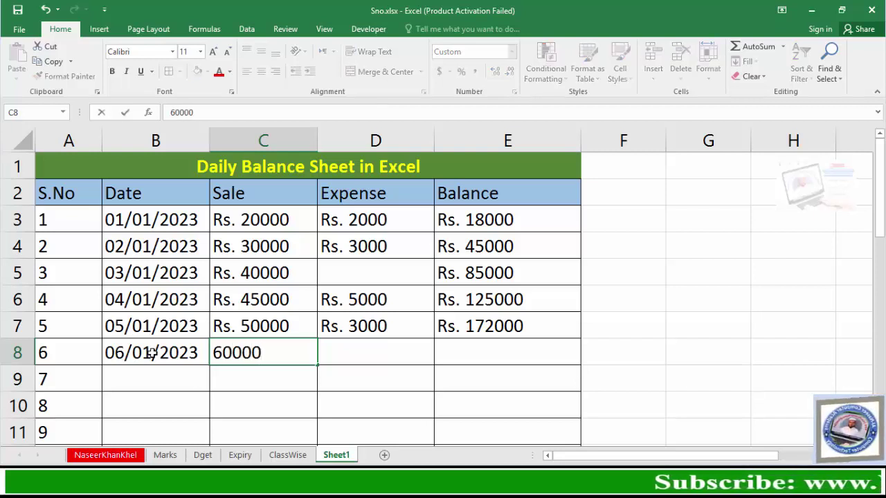
key("Tab")
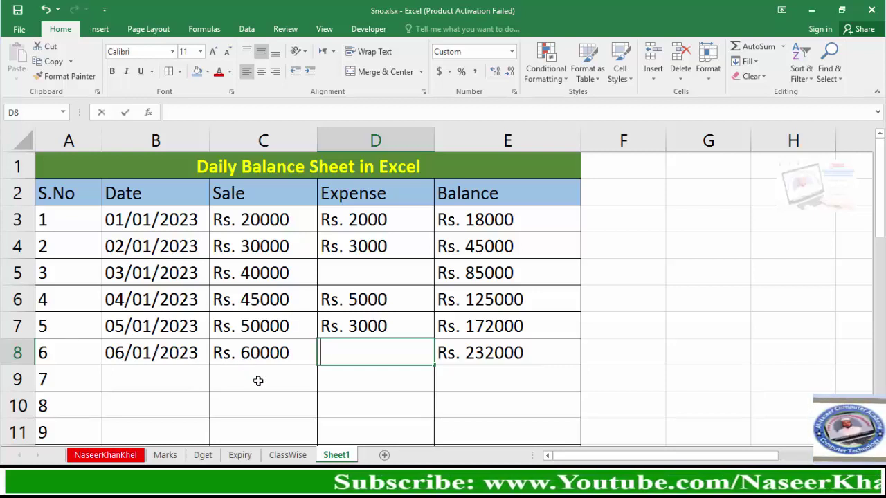
type("2000")
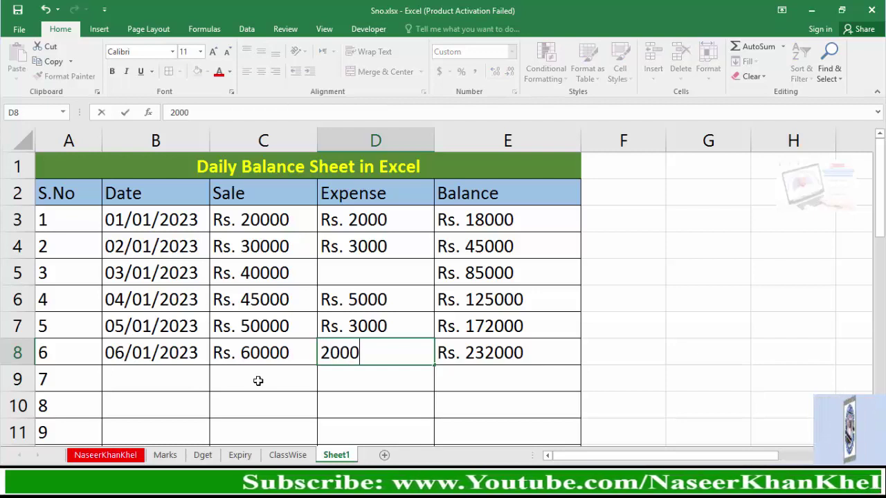
key("Tab")
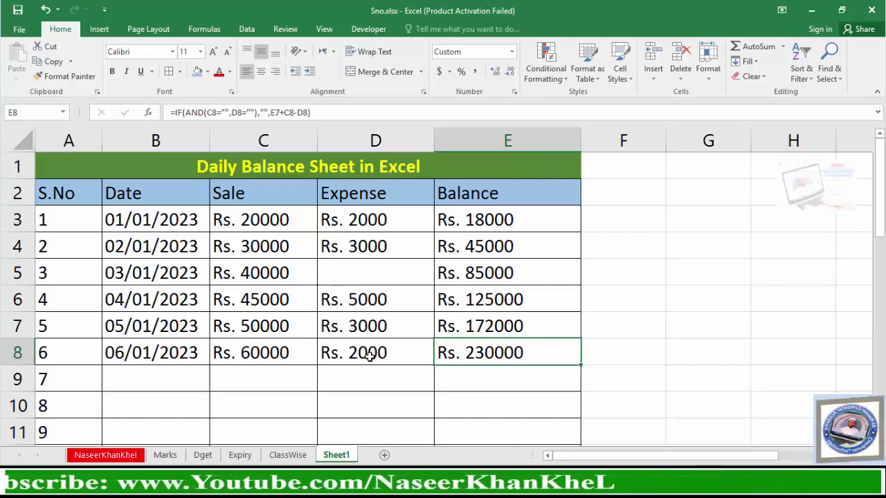
scroll(422, 360, "down", 1)
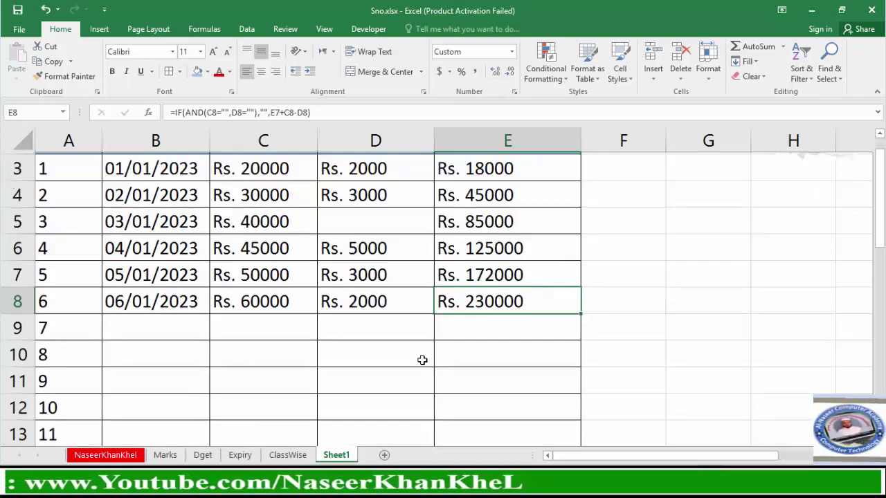
scroll(422, 360, "down", 1)
scroll(422, 360, "up", 2)
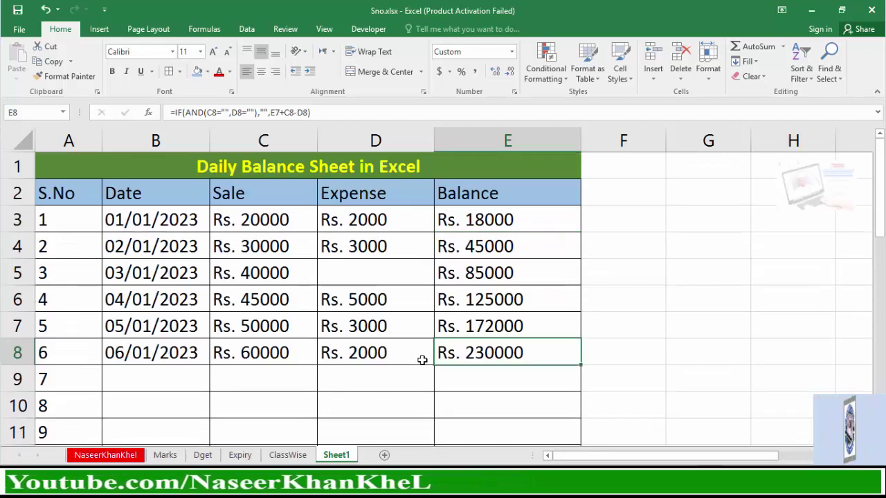
scroll(393, 359, "down", 3)
scroll(382, 360, "up", 3)
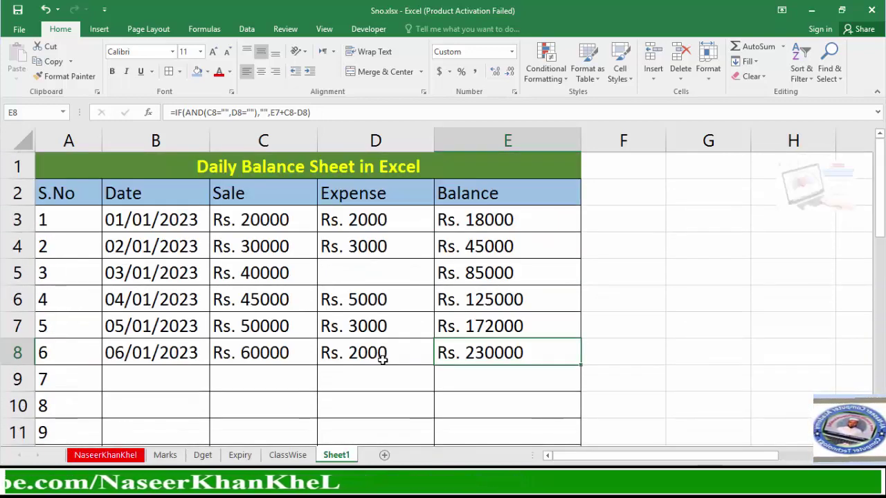
scroll(436, 350, "down", 1)
scroll(435, 350, "up", 1)
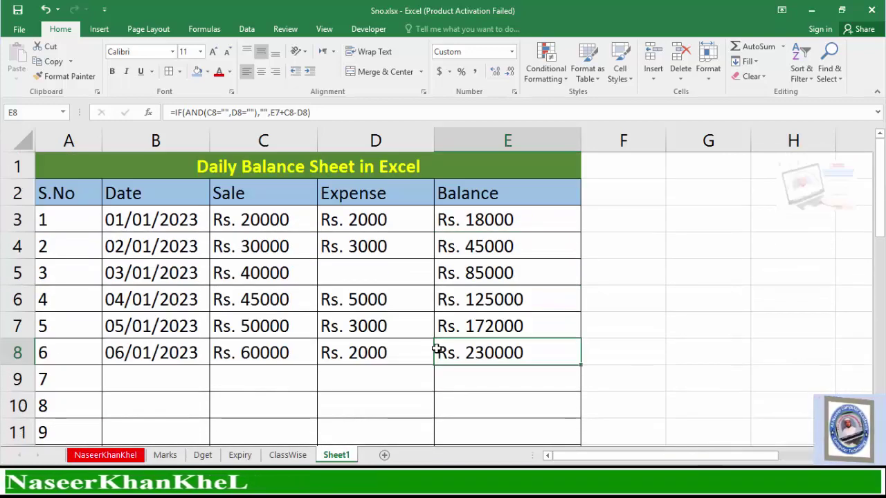